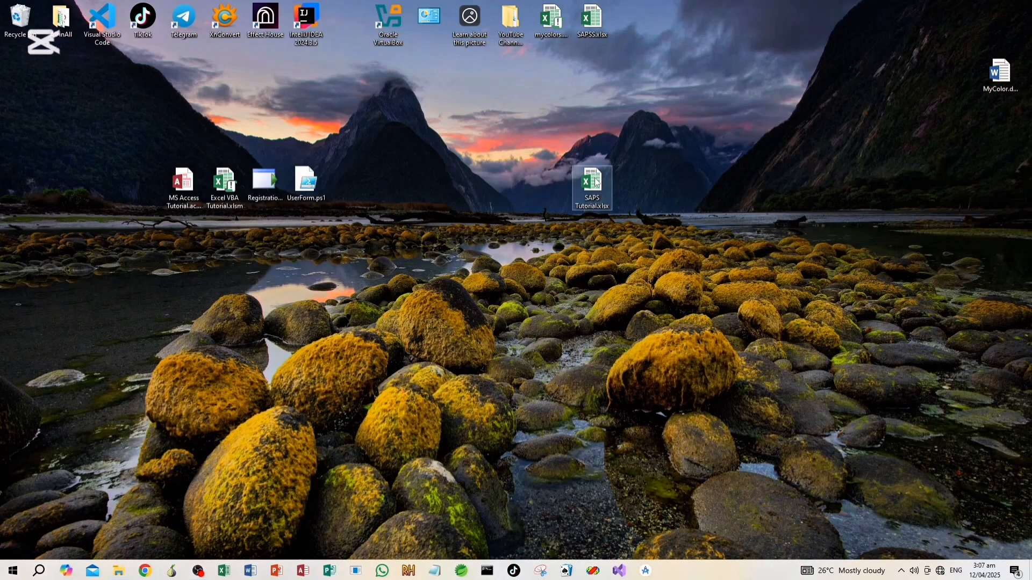
Open the SAPS Tutorial.xlsx workbook from the desktop and dismiss the Office activation wizard
left_click(597, 183)
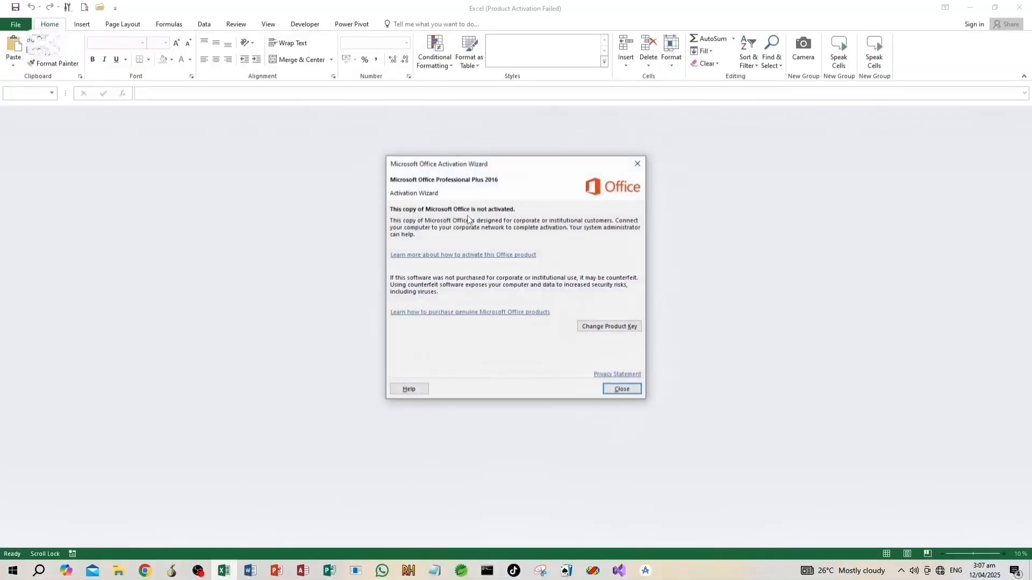
left_click(639, 163)
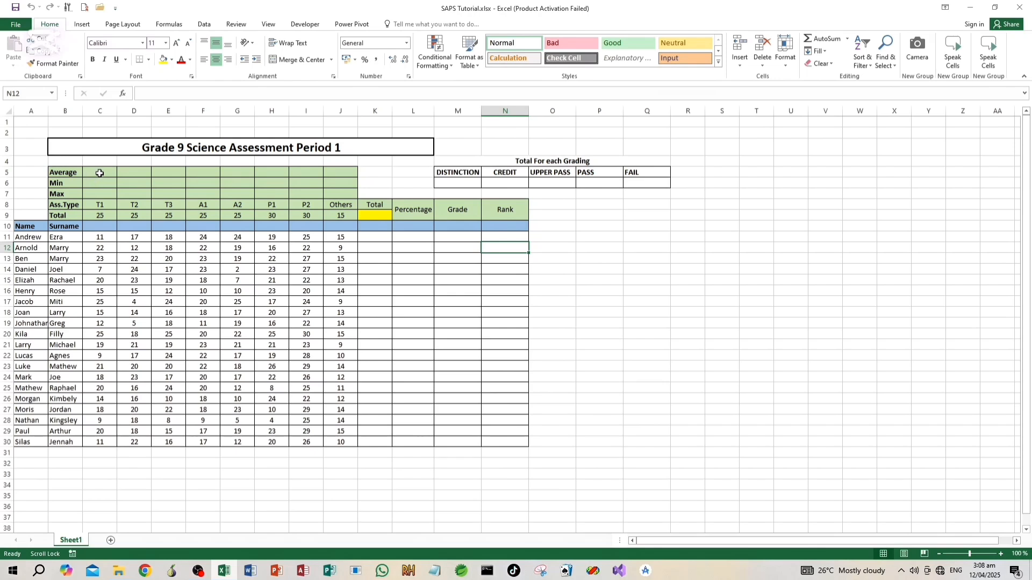
Enter =SUM(C11:C30)/20 in cell C5 to calculate the T1 average
left_click(100, 173)
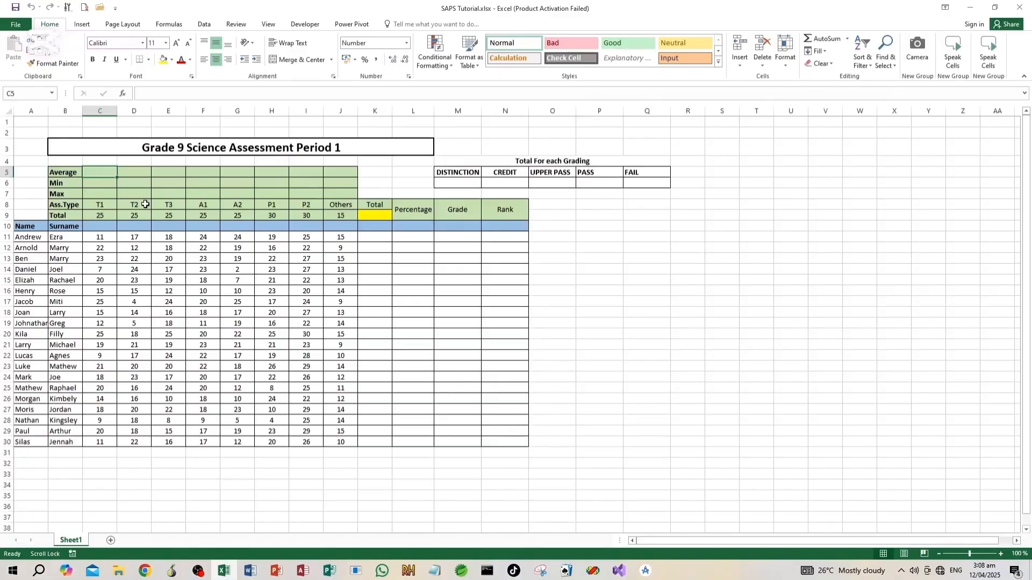
type("=")
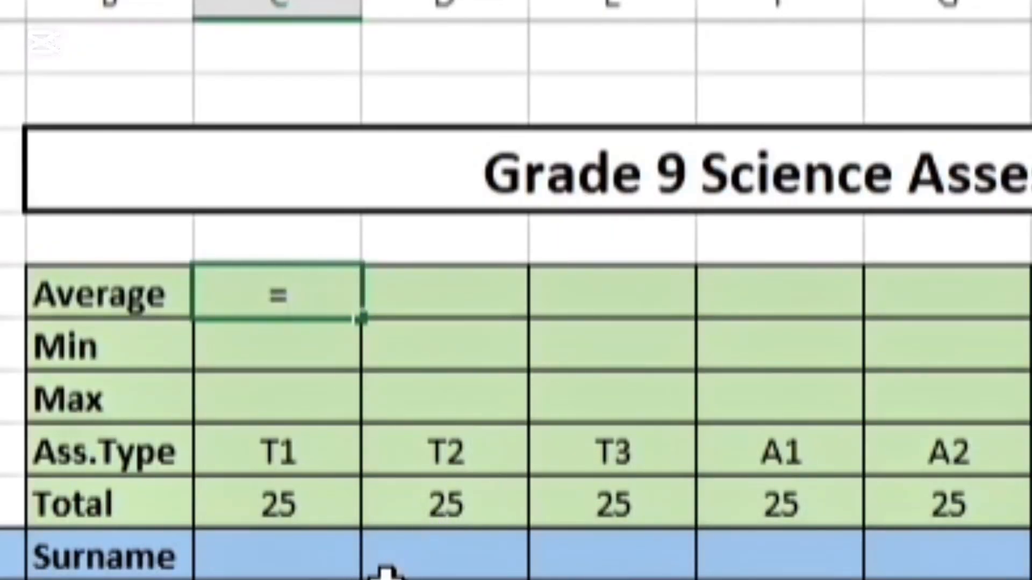
type("sum")
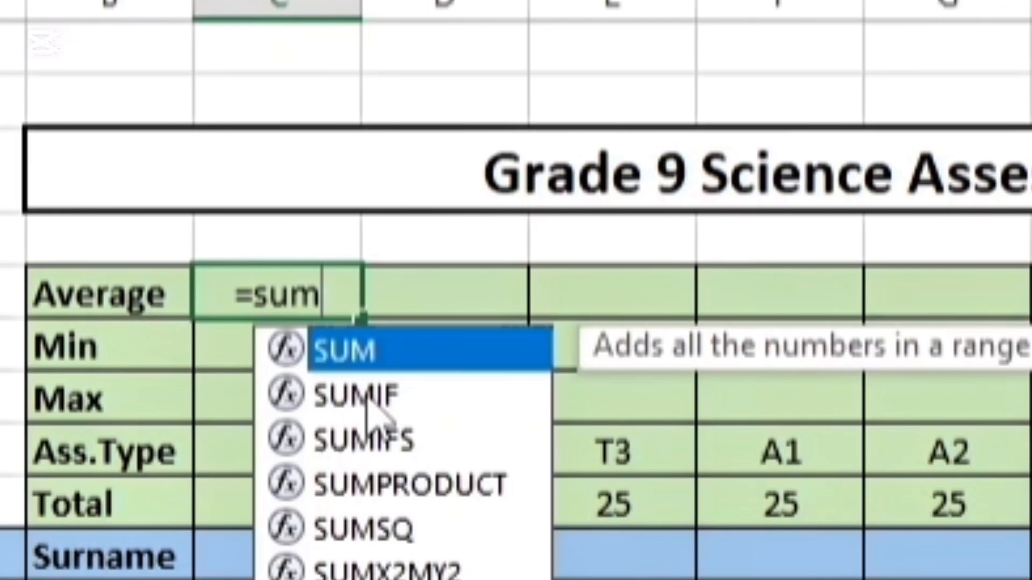
double_click(406, 352)
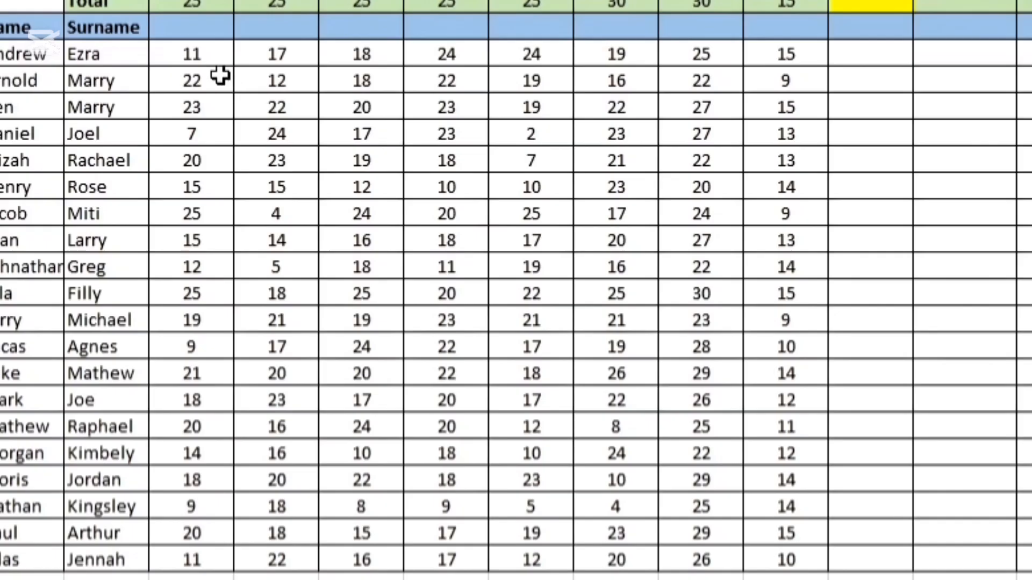
left_click_drag(207, 54, 169, 557)
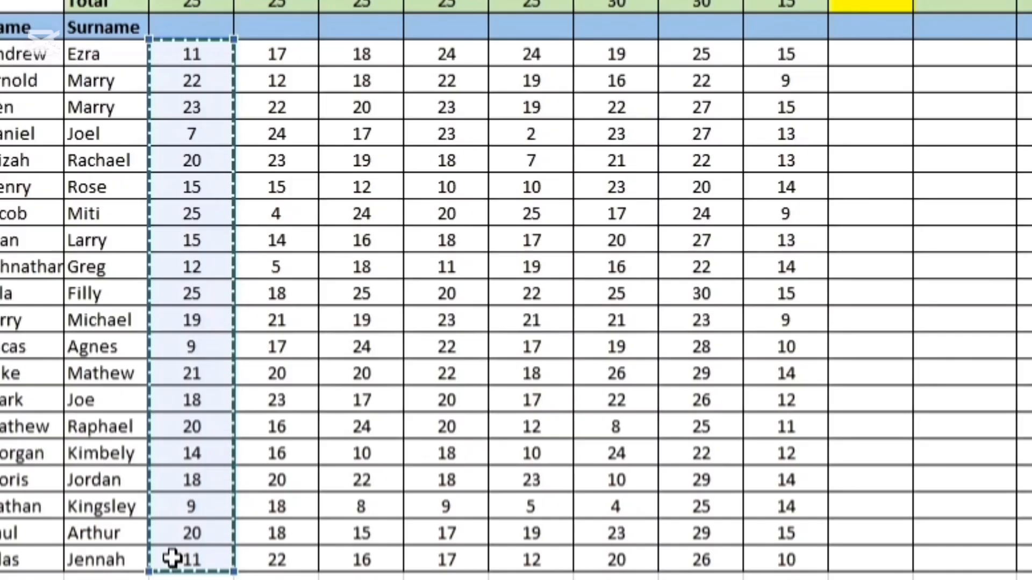
type(")")
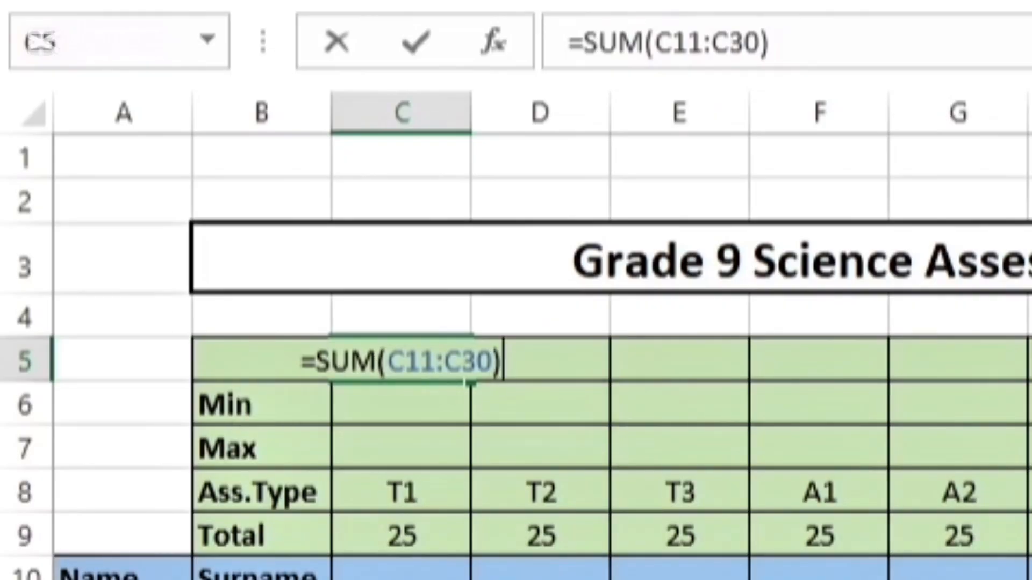
type("/")
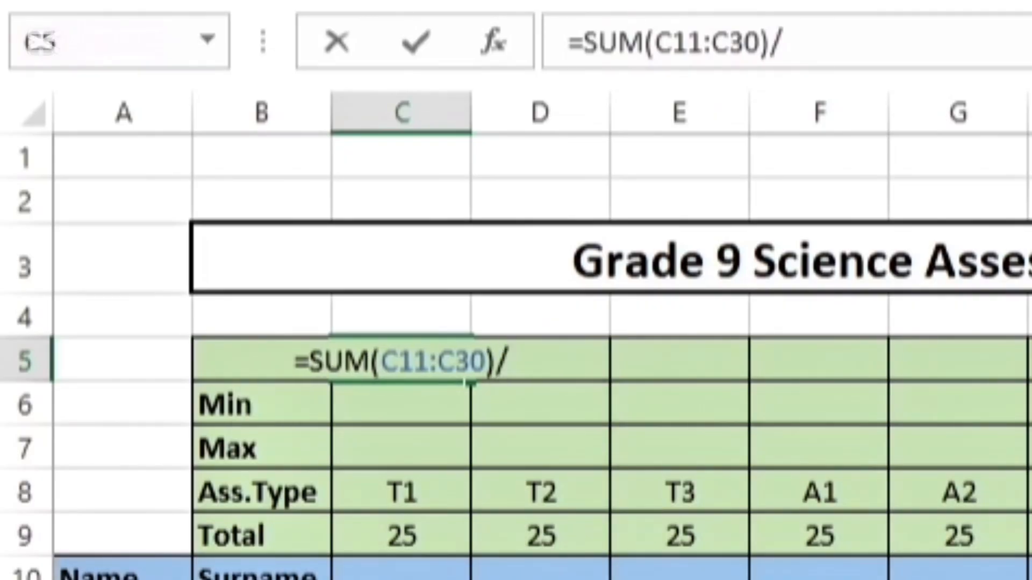
type("20")
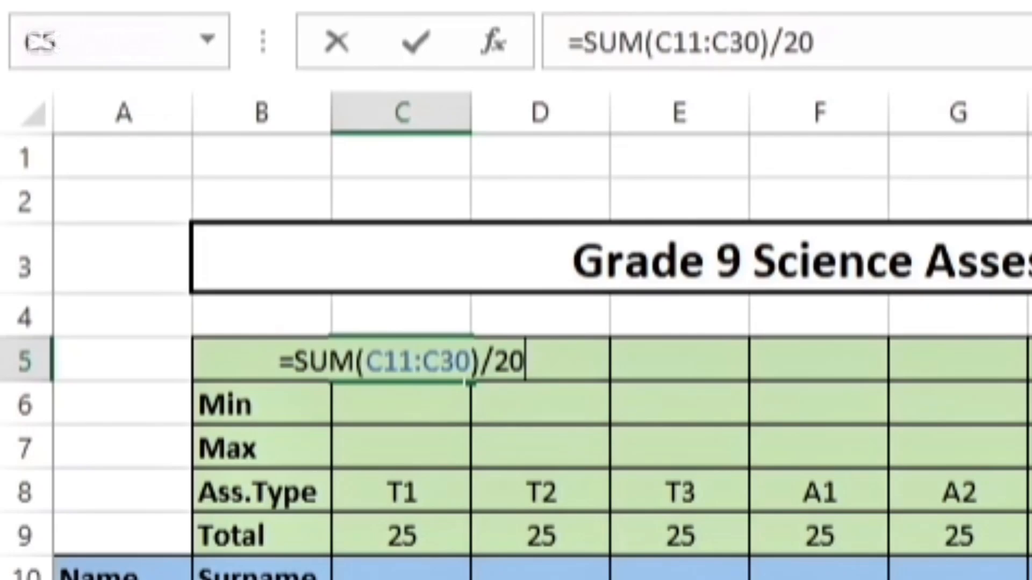
key("Return")
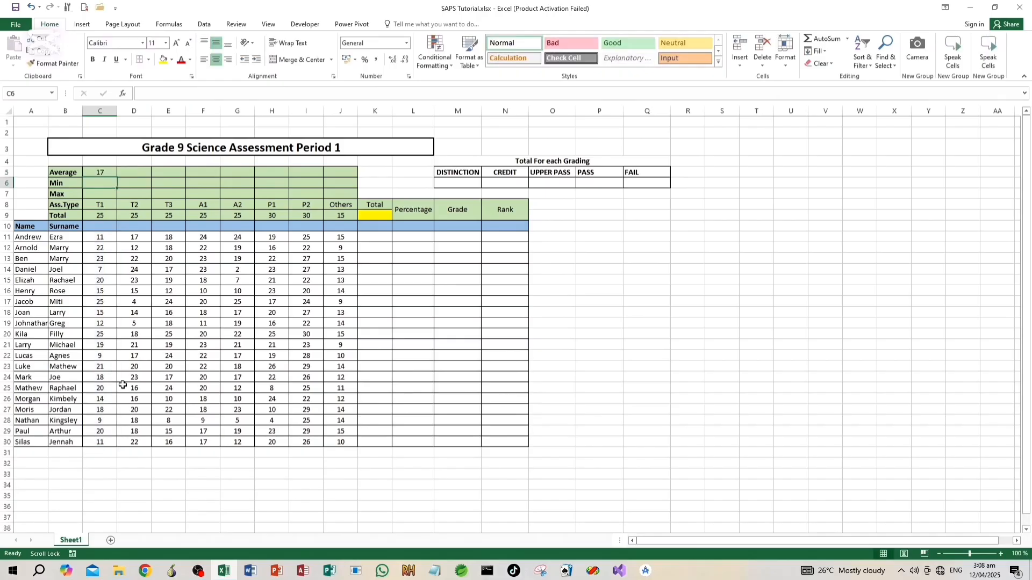
Fill the average formula from C5 across the Average row to J5
left_click(101, 173)
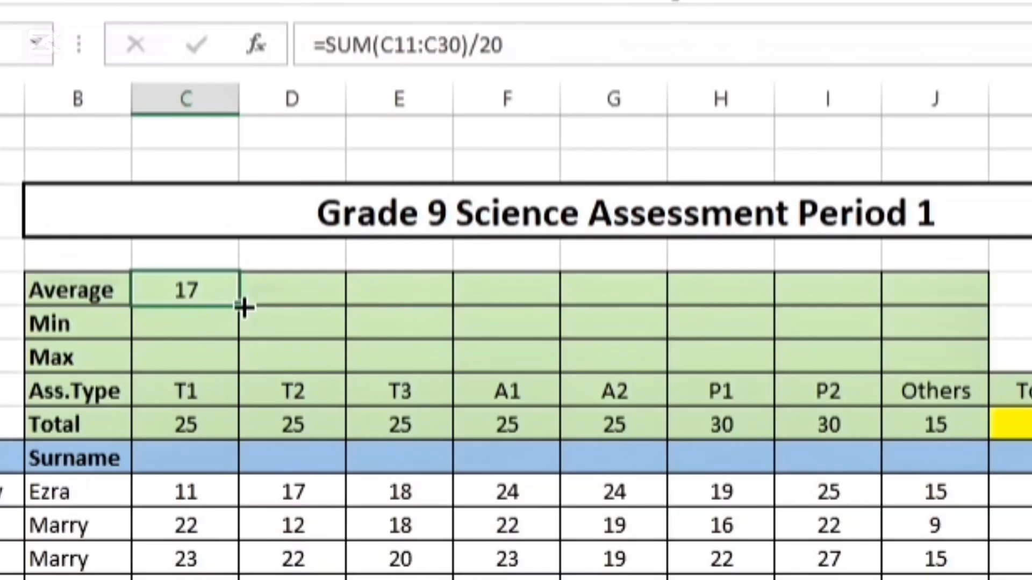
left_click_drag(118, 177, 323, 179)
left_click_drag(884, 306, 955, 305)
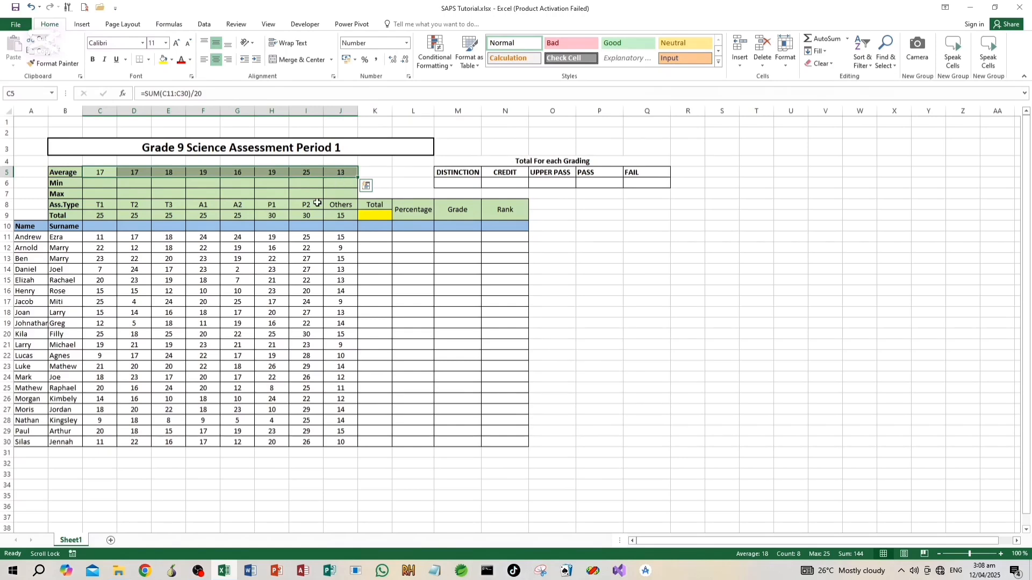
Enter =MIN(C11:C30) in cell C6 and fill it across the Min row to J6
left_click(100, 184)
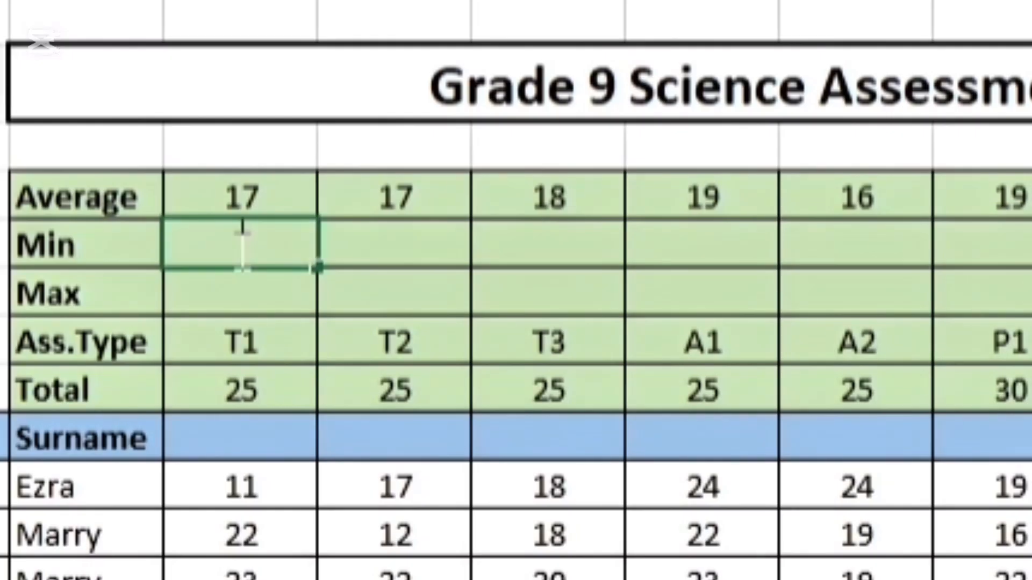
type("=m")
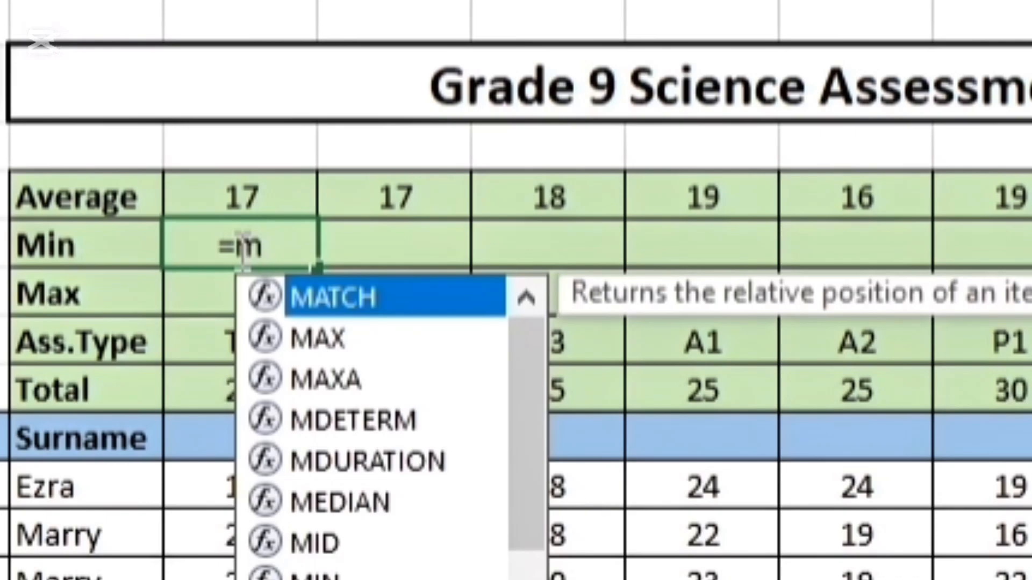
type("i")
double_click(300, 333)
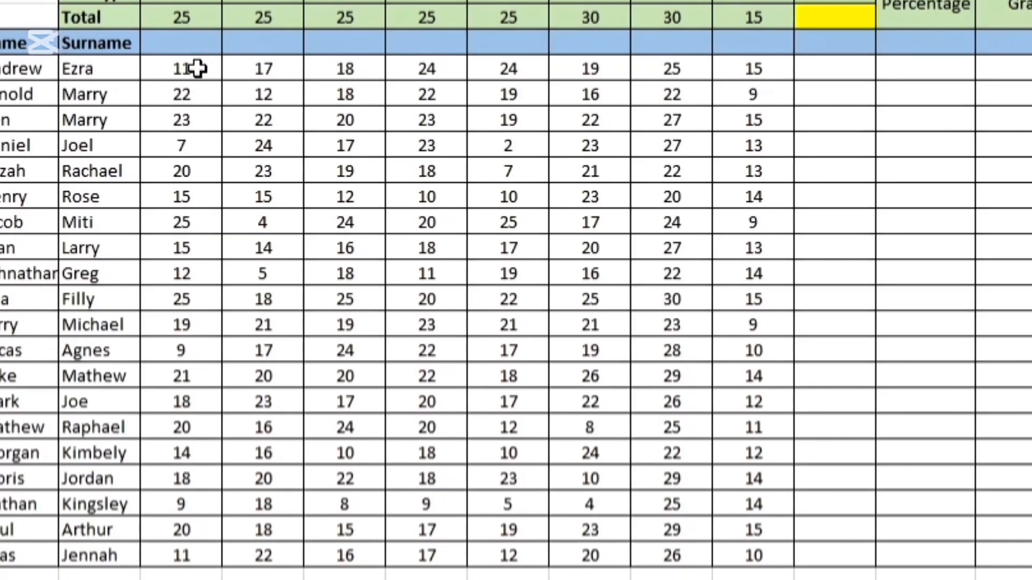
left_click_drag(198, 68, 237, 556)
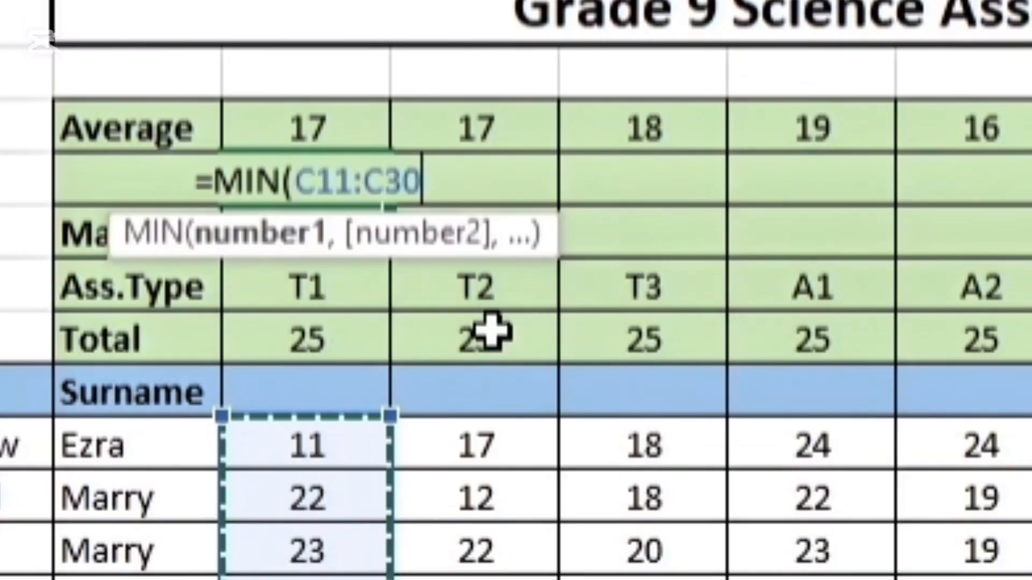
type(")")
key("Return")
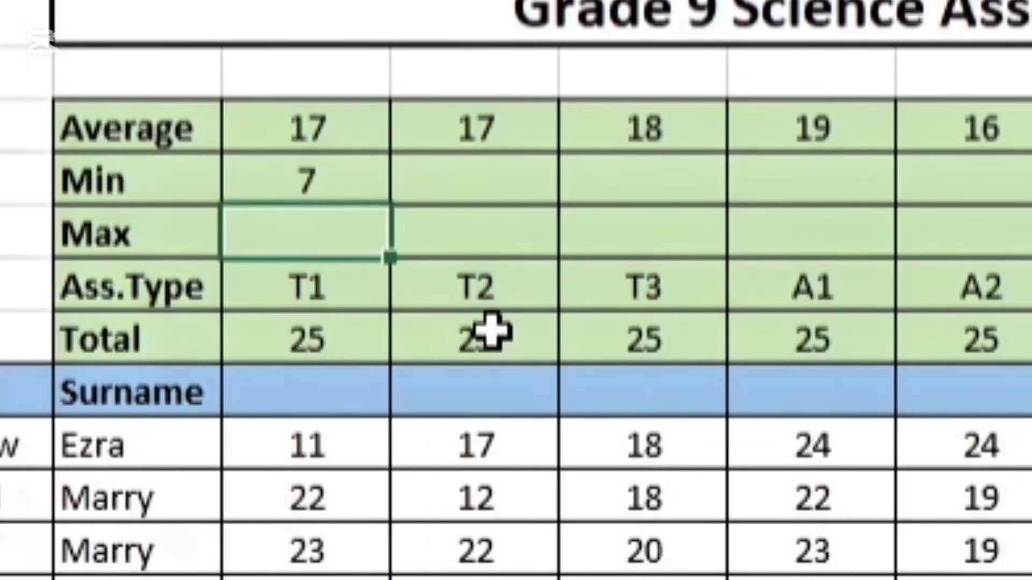
left_click(346, 184)
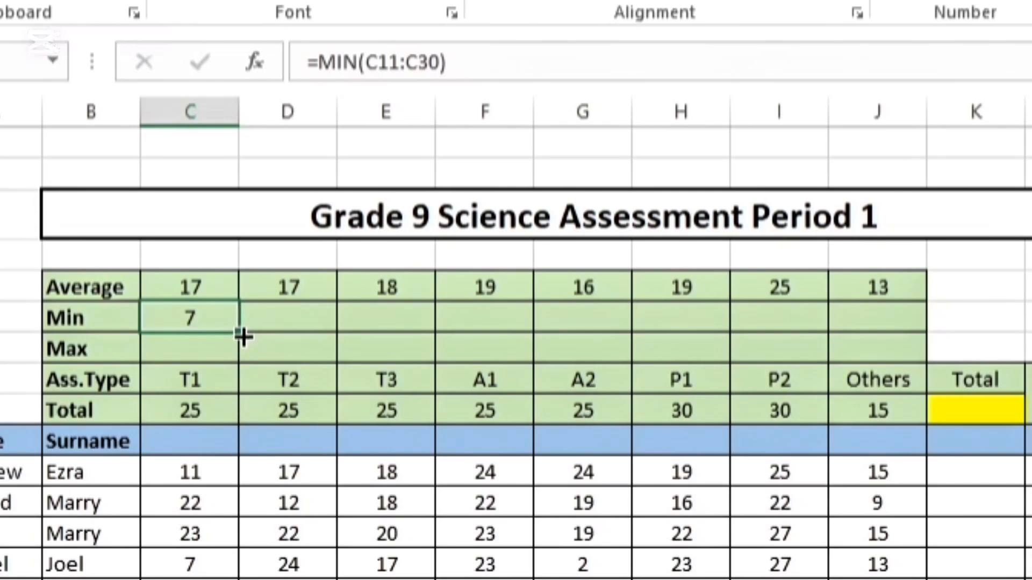
left_click_drag(239, 331, 887, 353)
Enter =MAX(C11:C30) in cell C7 and fill it across the Max row to J7
left_click(212, 354)
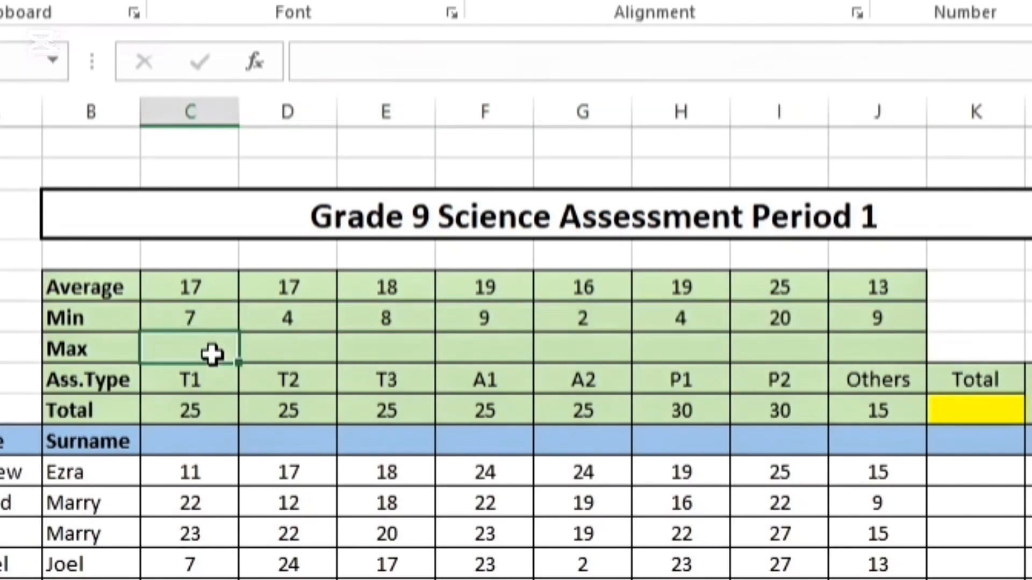
type("=")
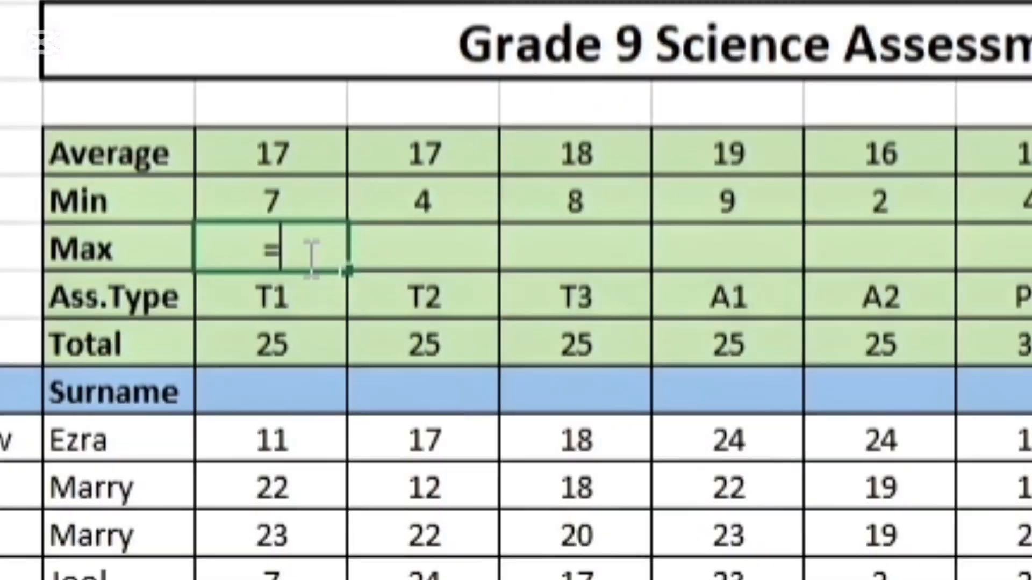
type("ma")
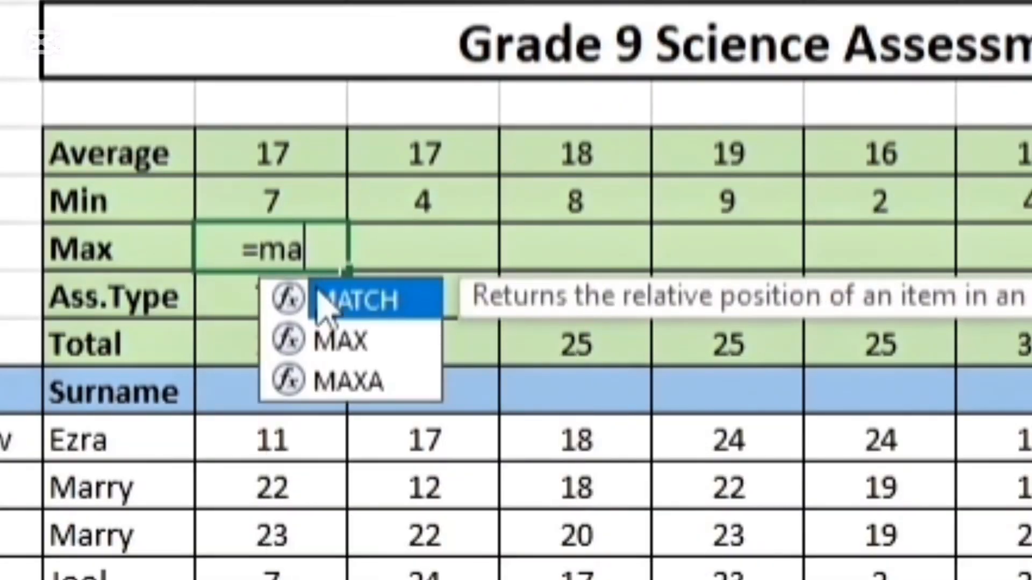
double_click(339, 340)
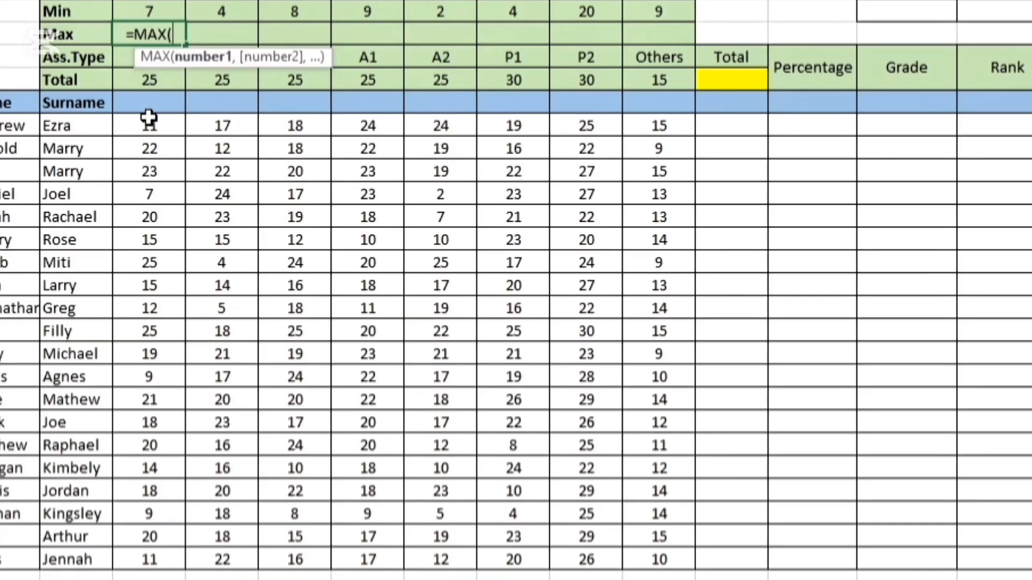
left_click_drag(258, 440, 146, 559)
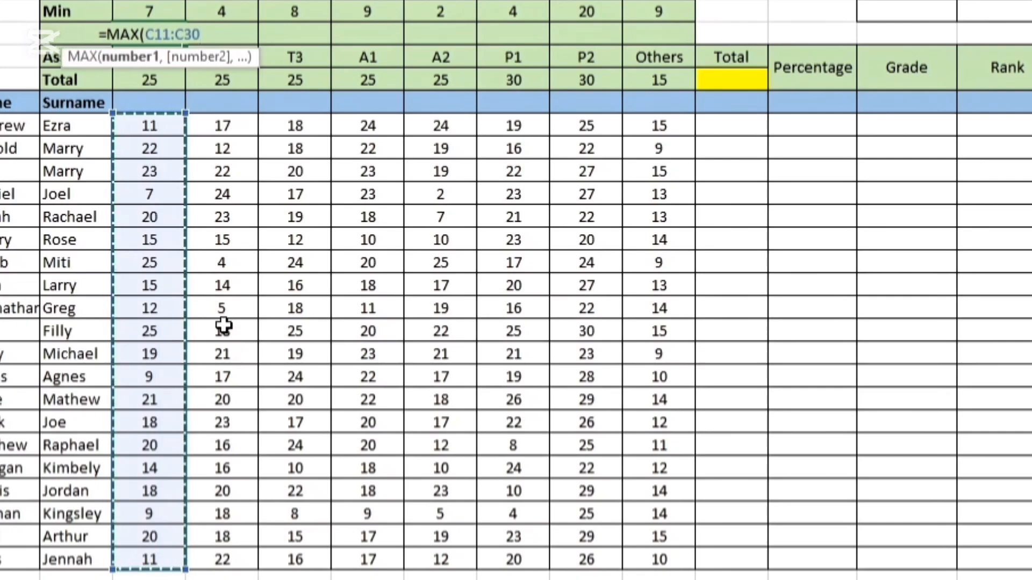
type(")")
key("Return")
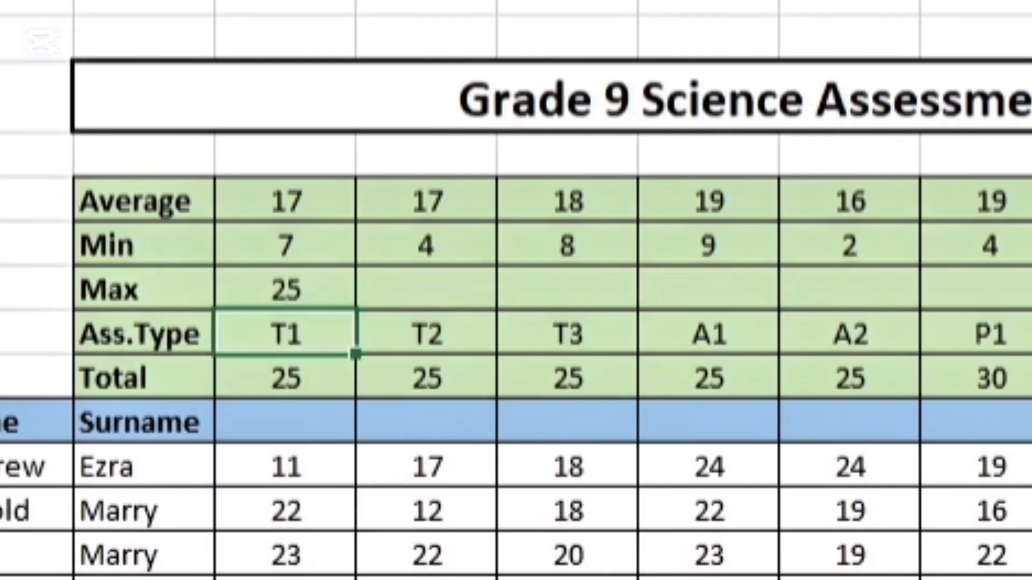
left_click(285, 290)
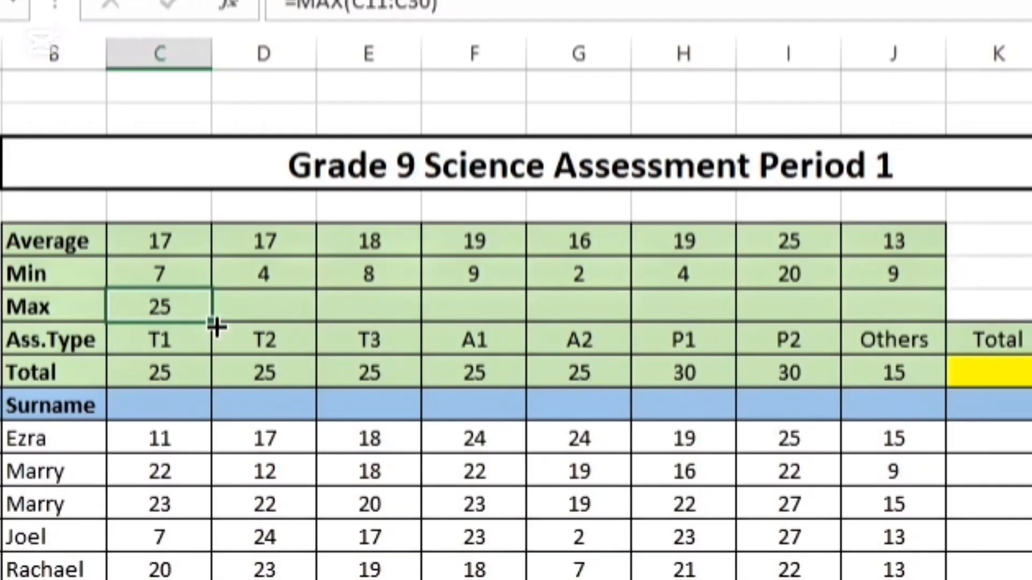
left_click_drag(215, 316, 898, 329)
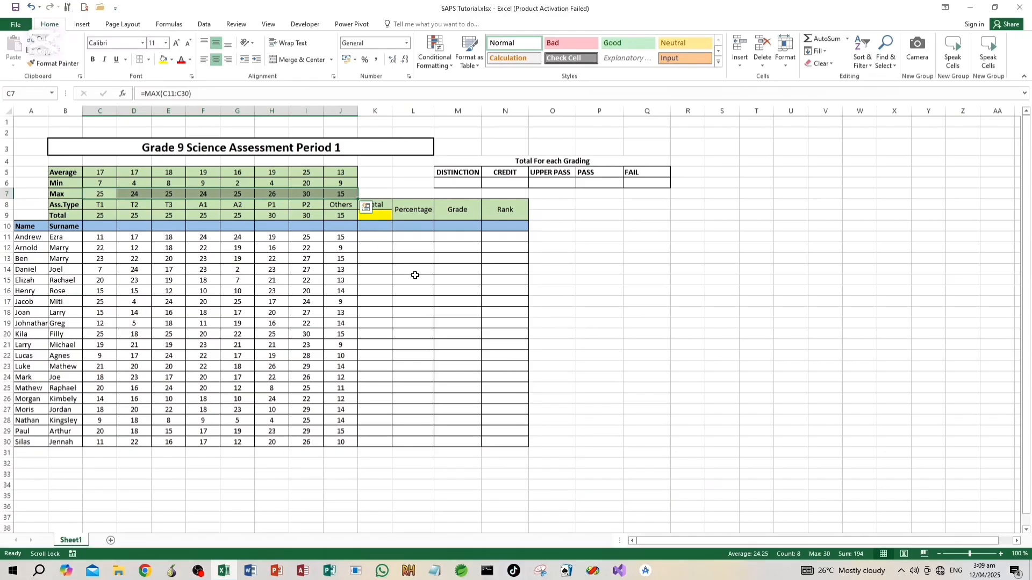
left_click(415, 275)
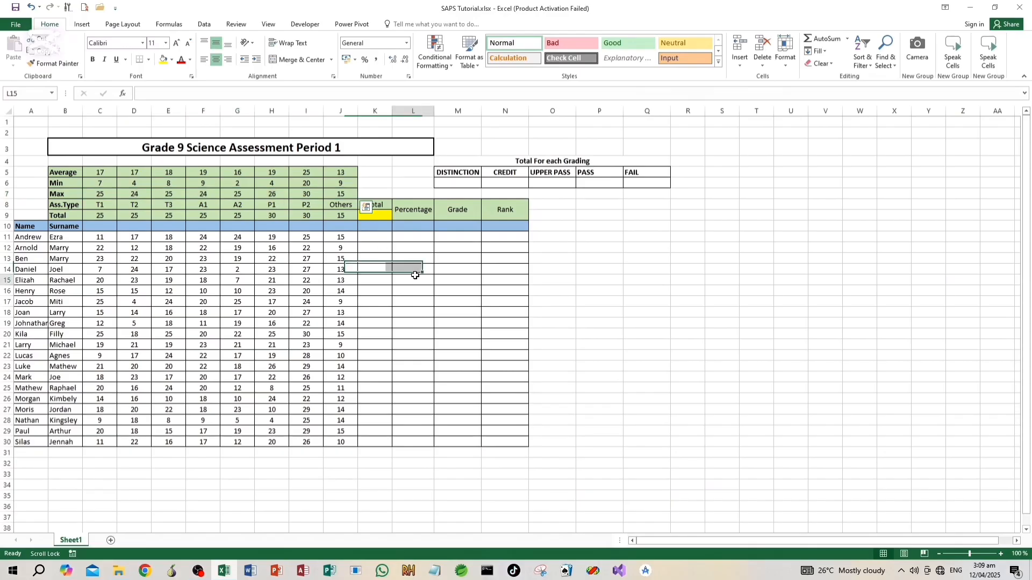
Enter =SUM(C9:J9) in the yellow Total cell K9 to add up the maximum marks of all assessments
left_click(375, 215)
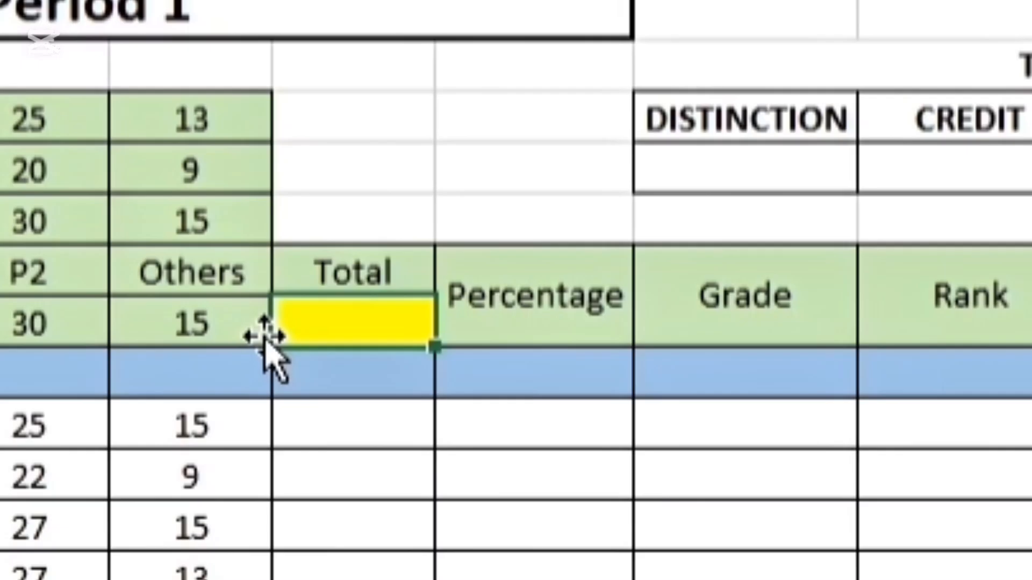
type("=su")
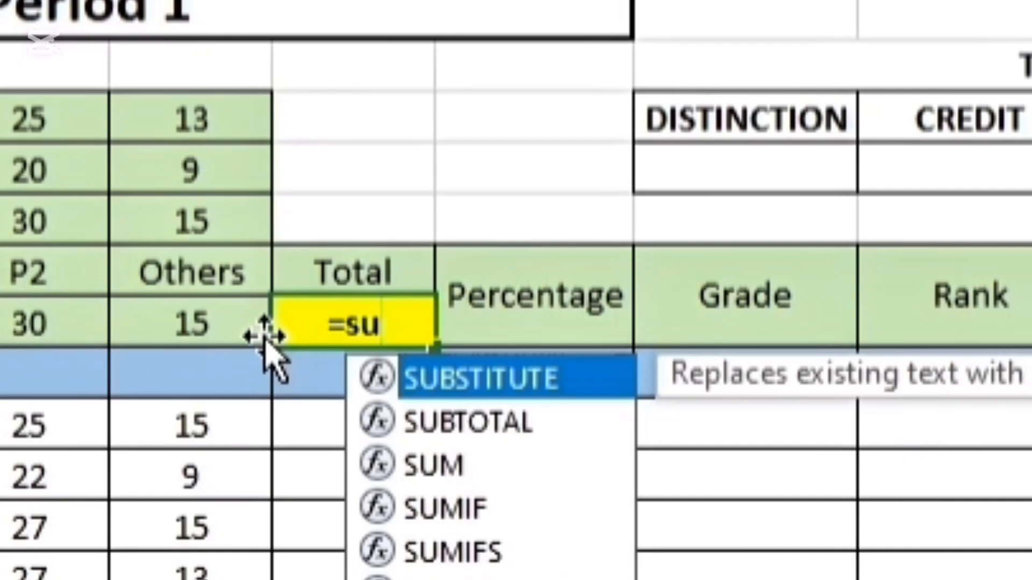
double_click(455, 465)
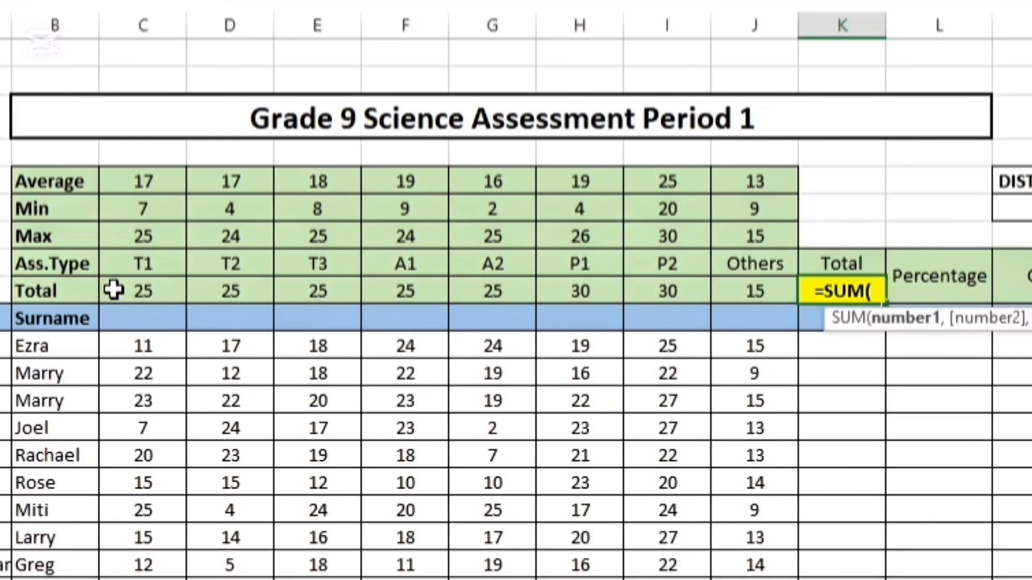
left_click_drag(114, 290, 730, 284)
left_click_drag(447, 403, 452, 400)
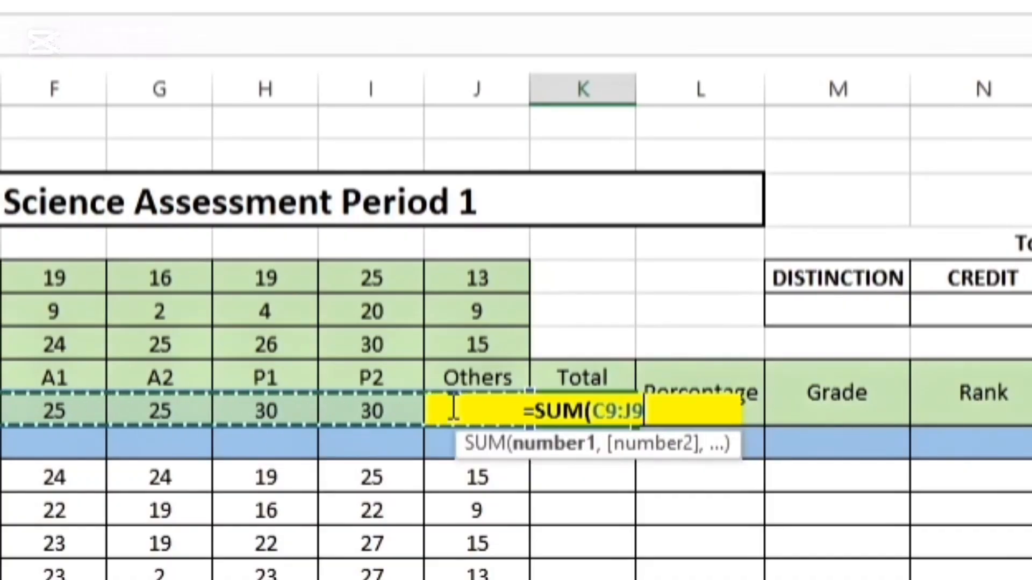
type(")")
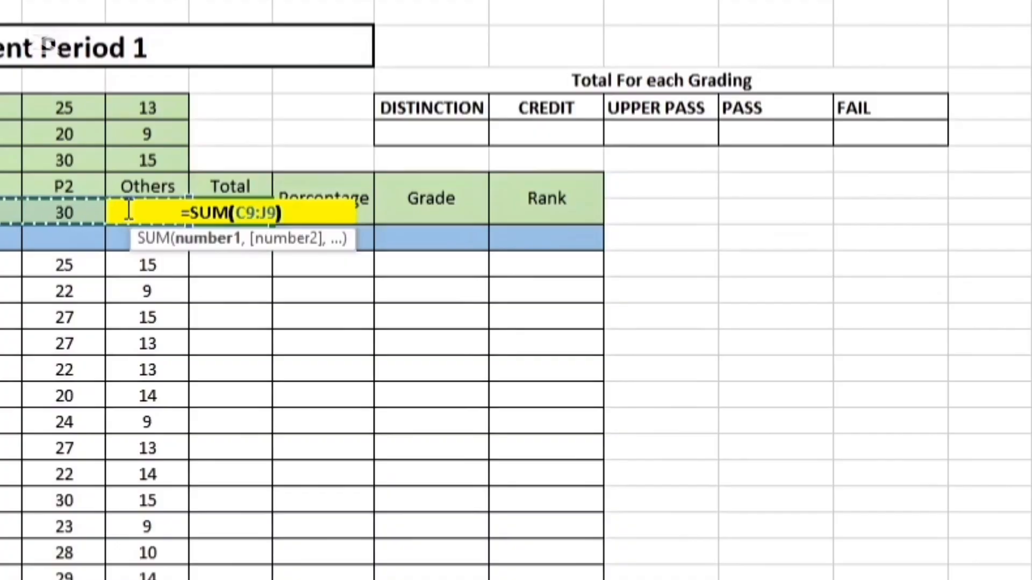
key("Return")
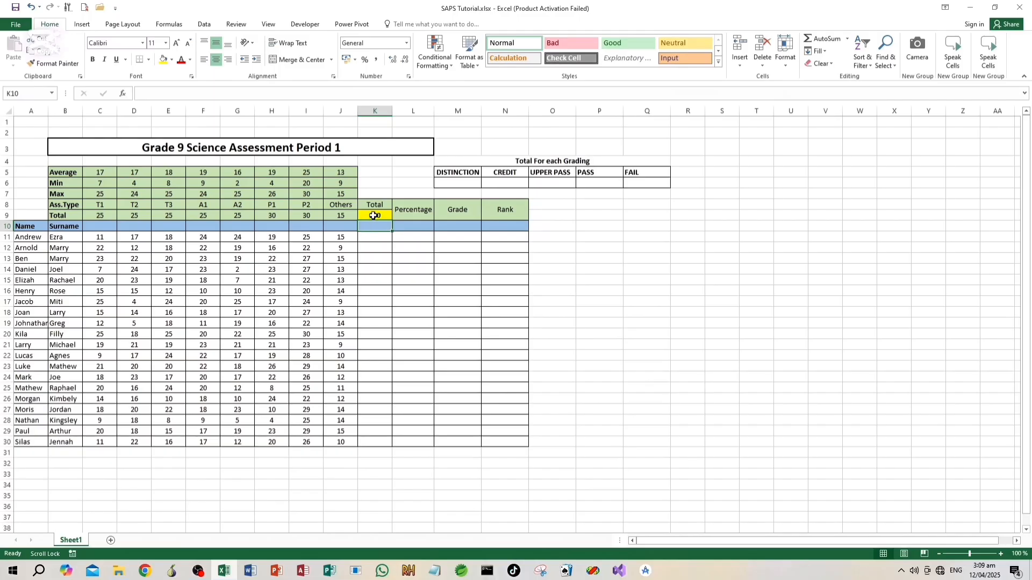
left_click(231, 212)
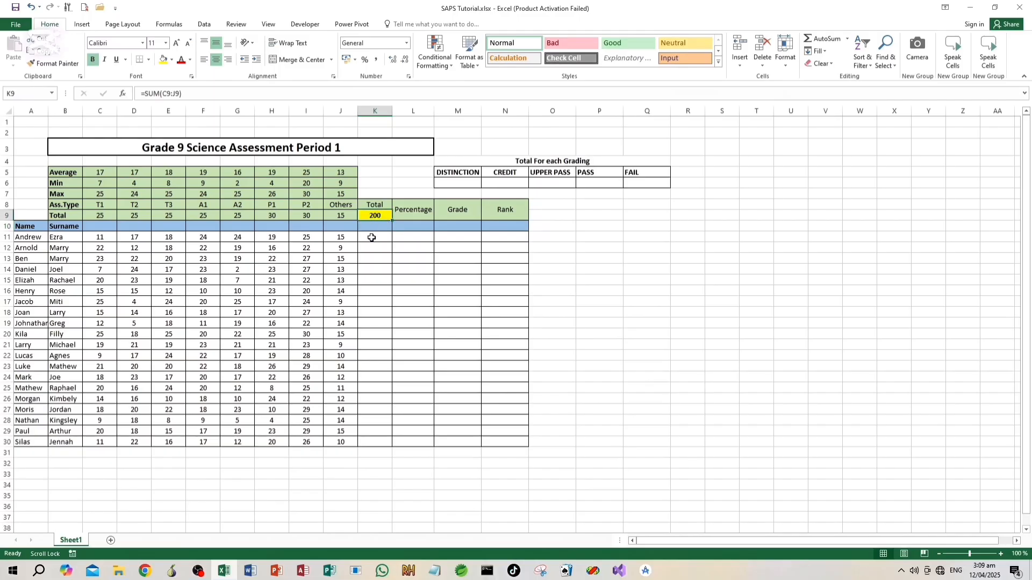
Enter =SUM(C11:J11) in cell K11 and fill it down the Total column to K30
left_click(379, 238)
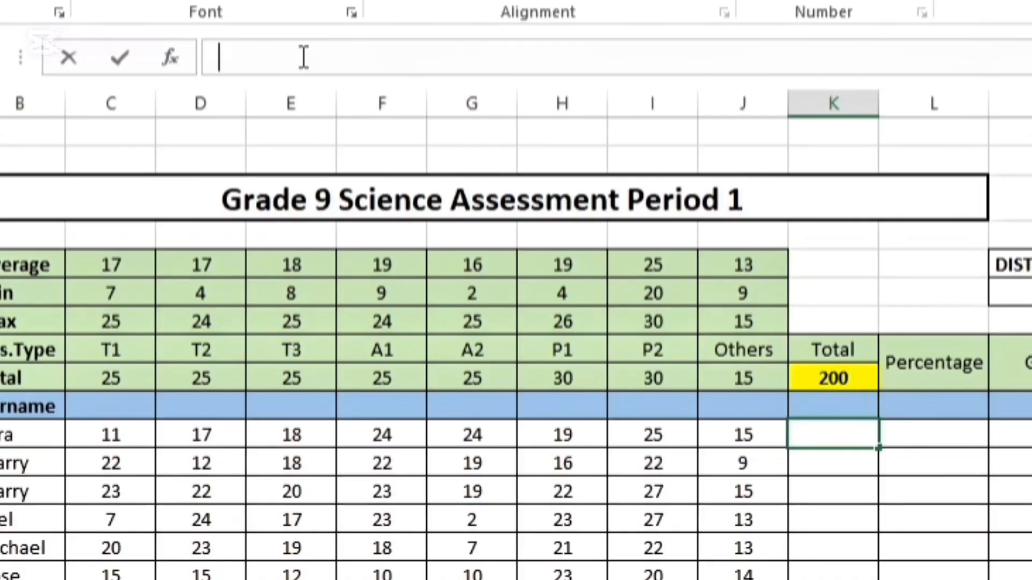
type("=s")
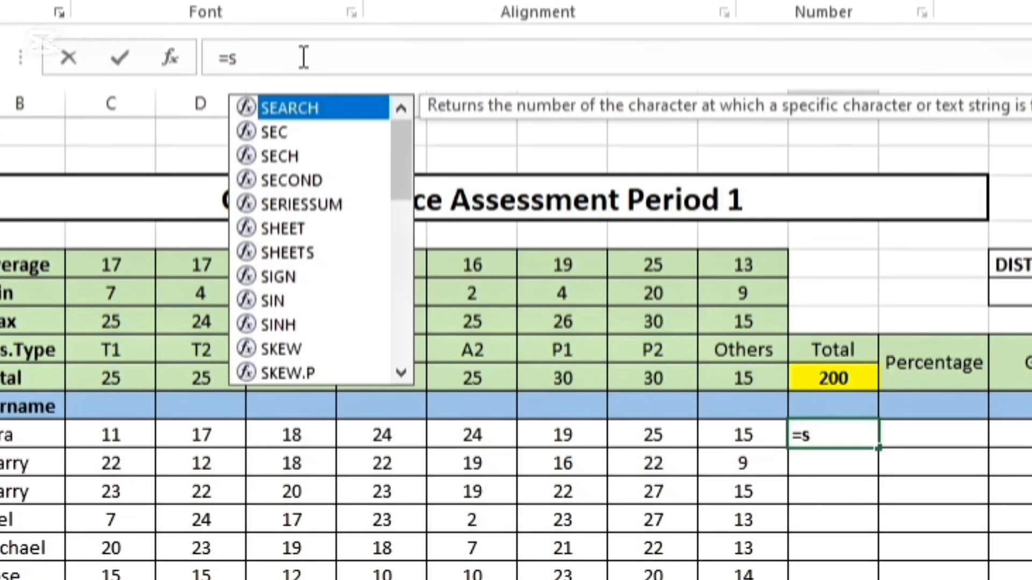
type("um")
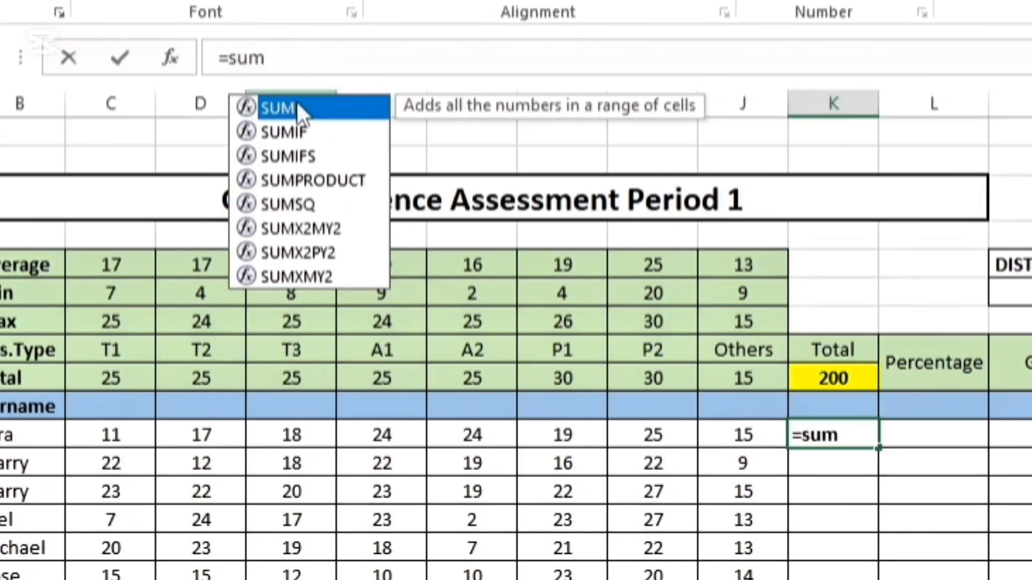
double_click(298, 107)
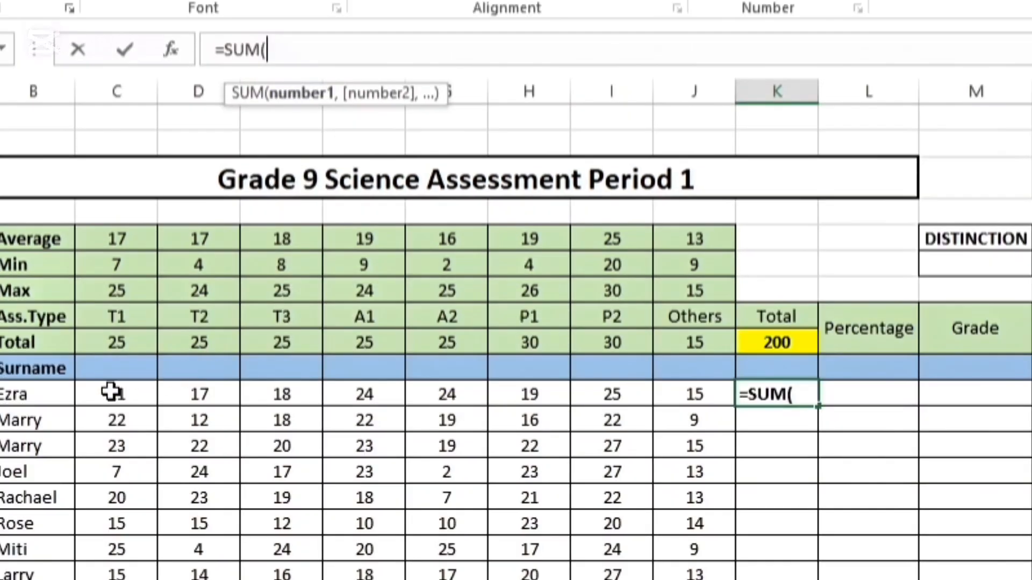
left_click(121, 433)
left_click_drag(126, 392, 685, 398)
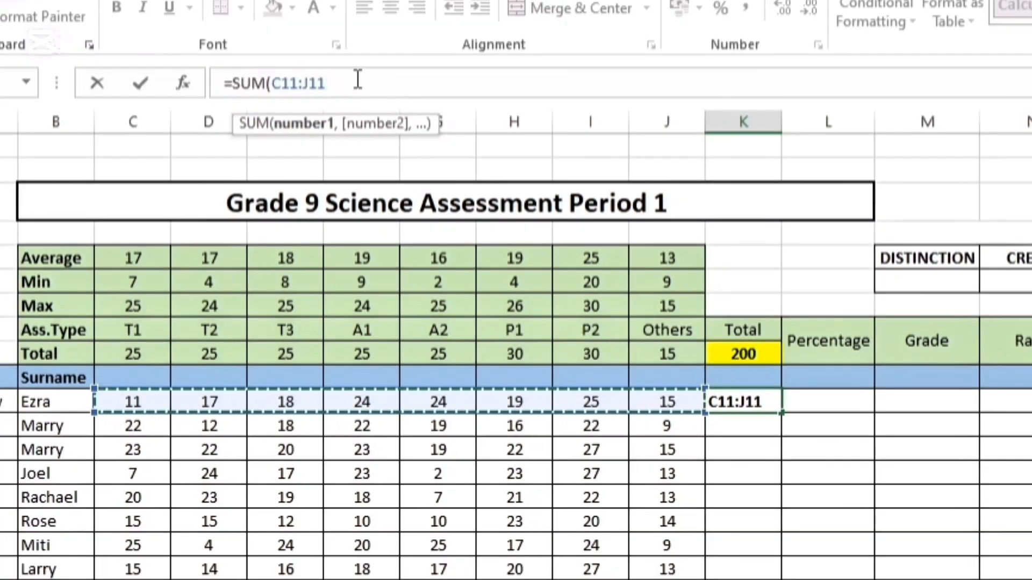
left_click(360, 47)
type(")")
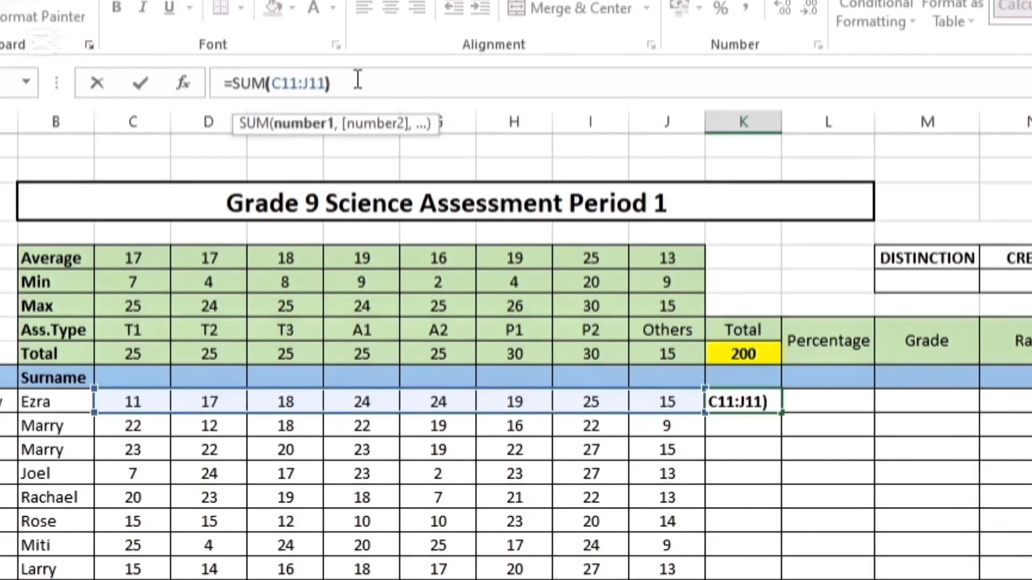
key("Return")
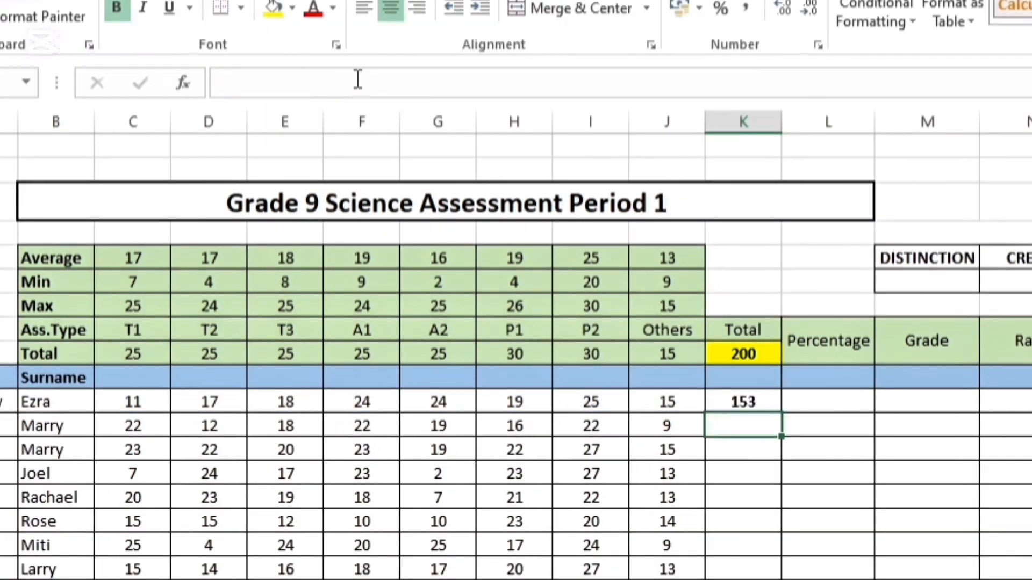
left_click(754, 404)
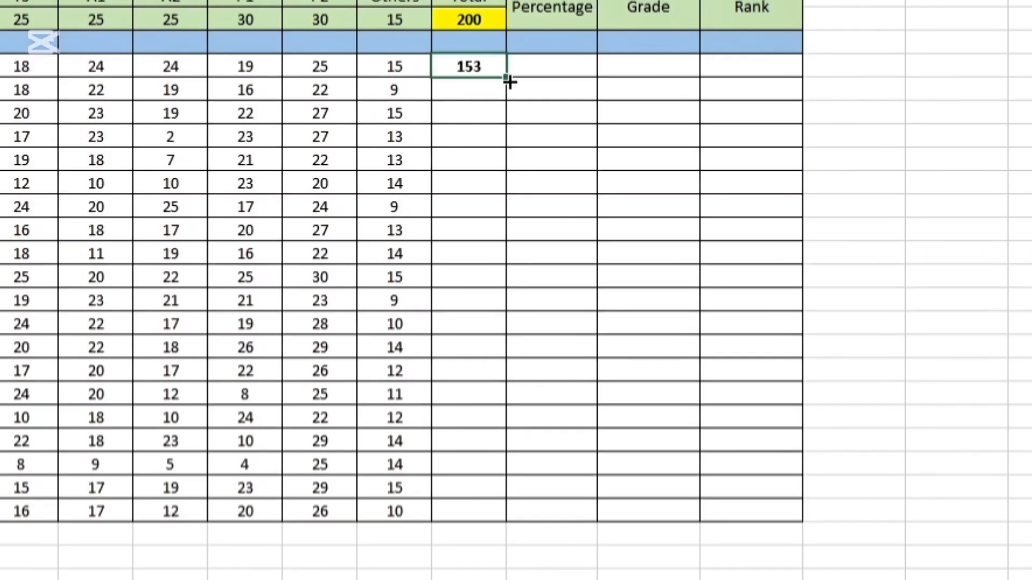
left_click_drag(509, 80, 496, 511)
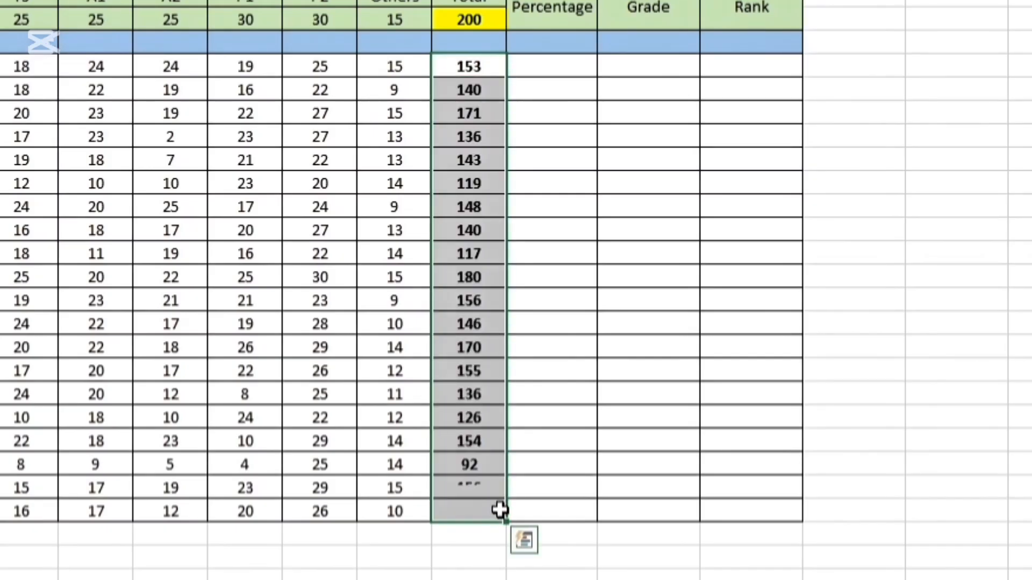
Enter =K11/K9 in cell L11 and fill it down the Percentage column to L30
left_click(556, 68)
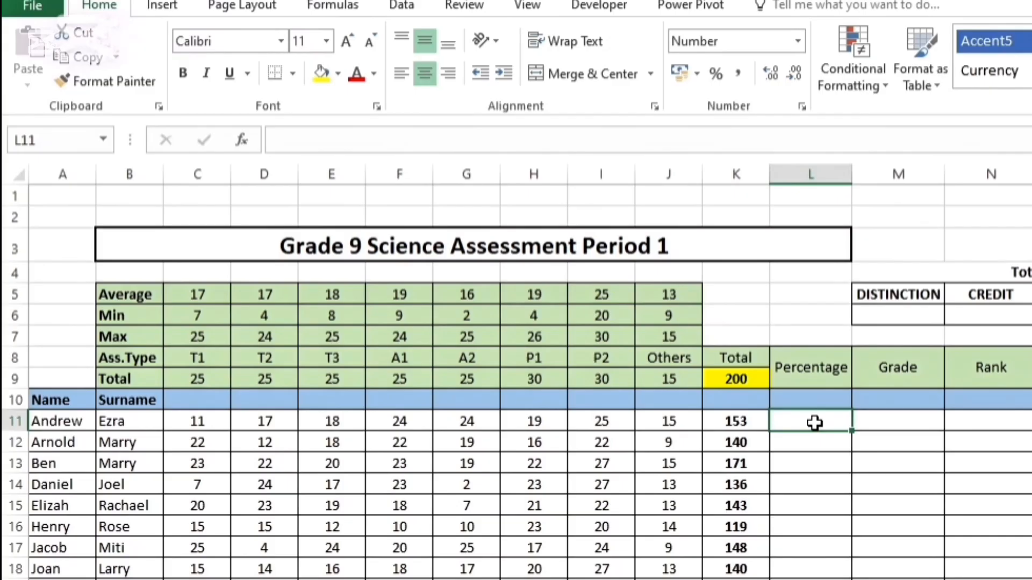
type("=")
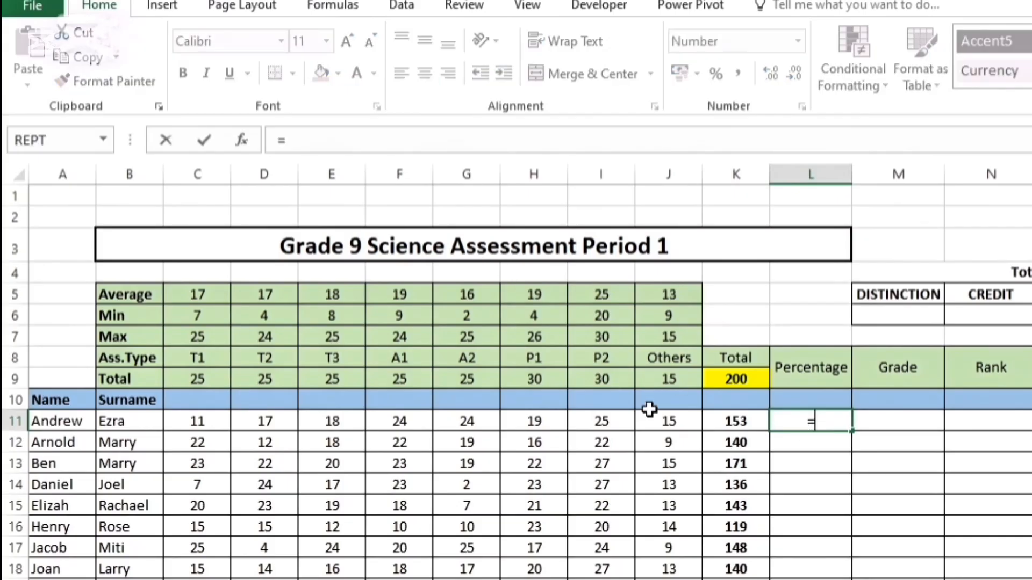
left_click(729, 423)
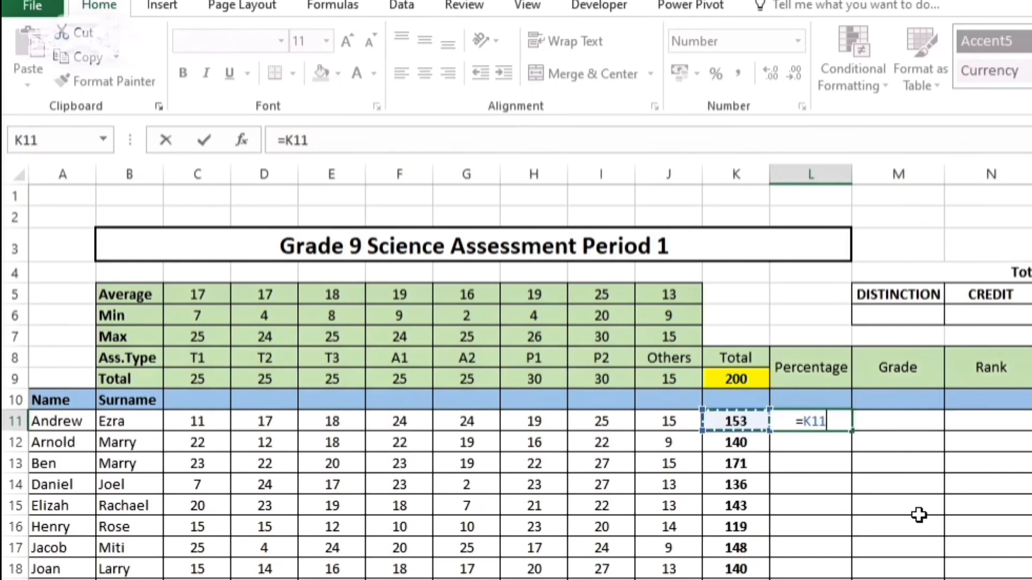
type("/")
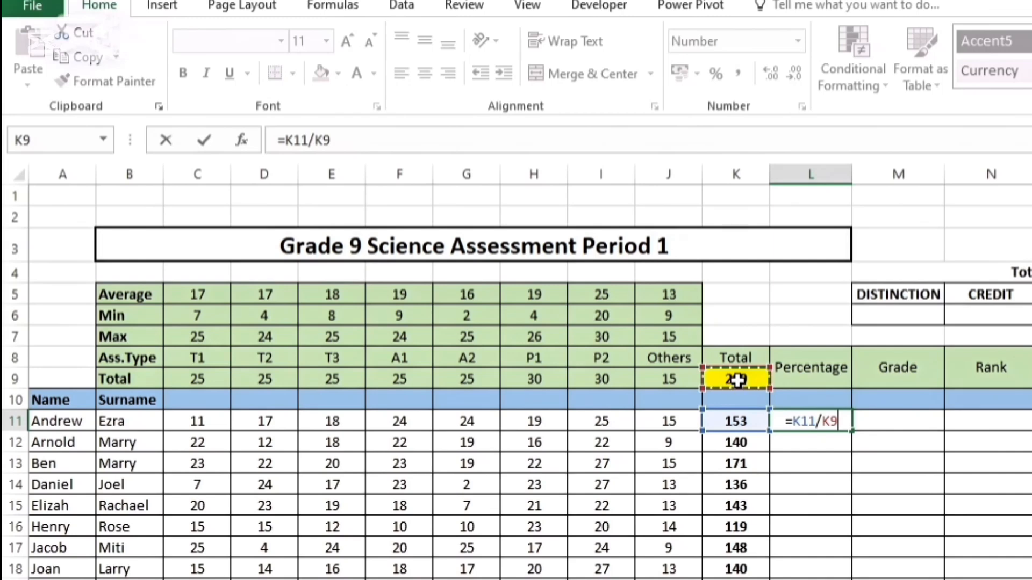
key("Return")
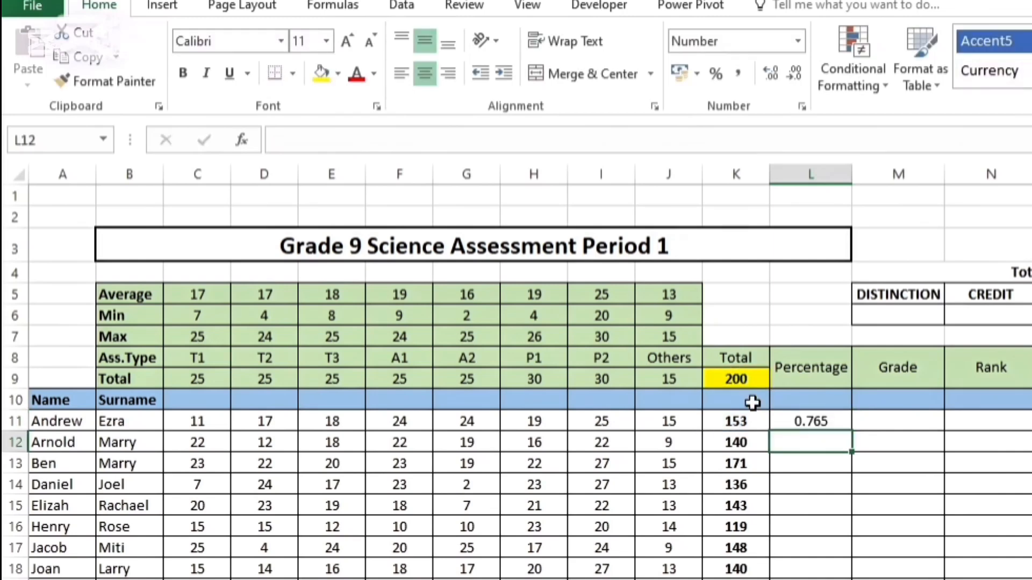
left_click(810, 424)
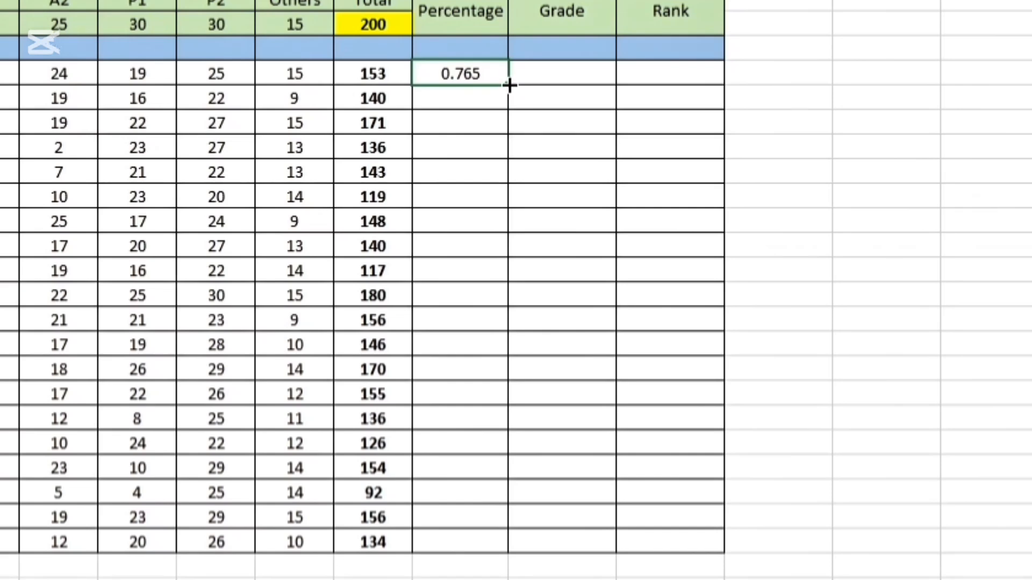
left_click_drag(509, 85, 500, 545)
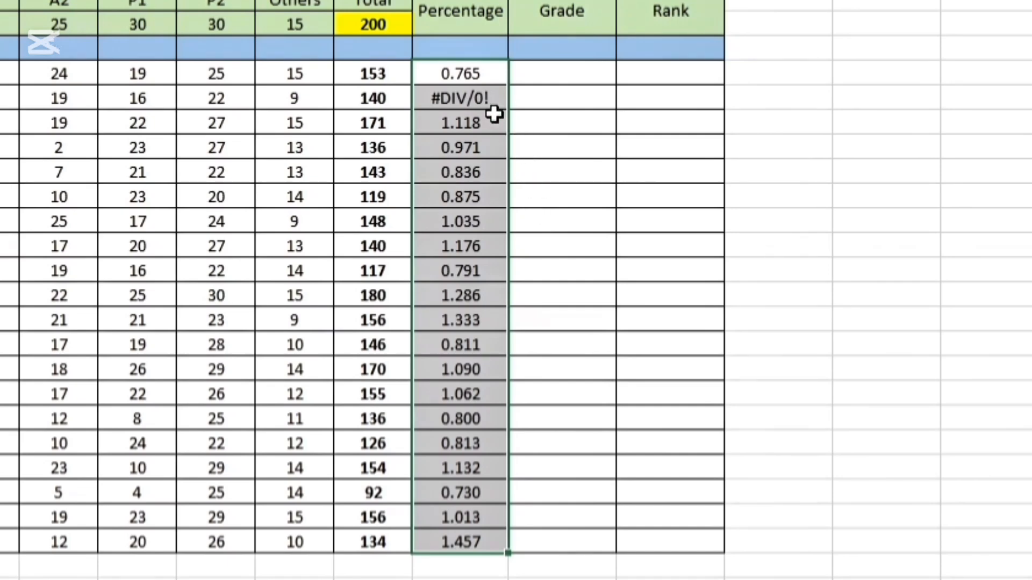
Make the divisor in L11 absolute so the formula reads =K11/$K$9, and refill it down the Percentage column to L30
left_click(473, 79)
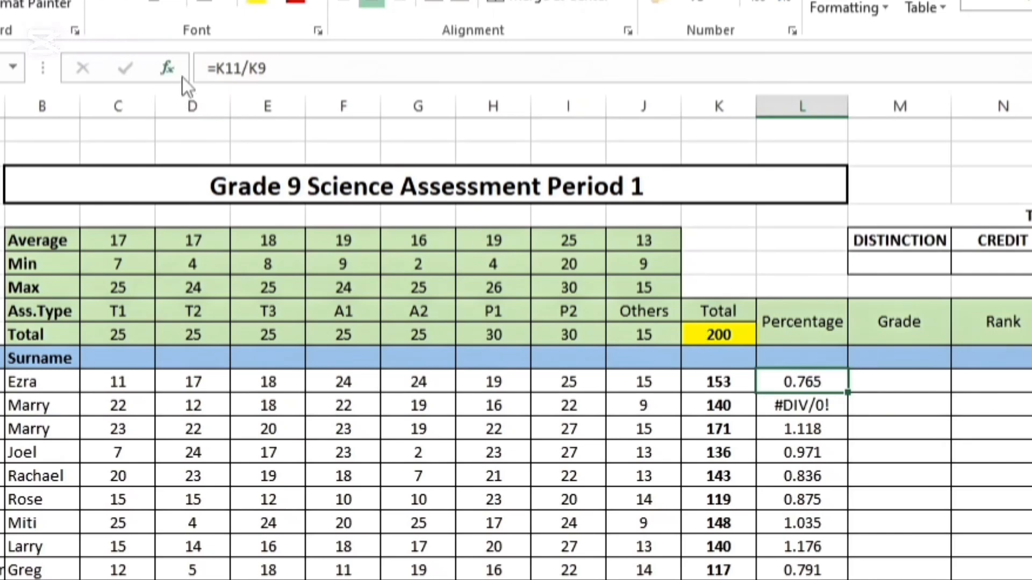
left_click(243, 68)
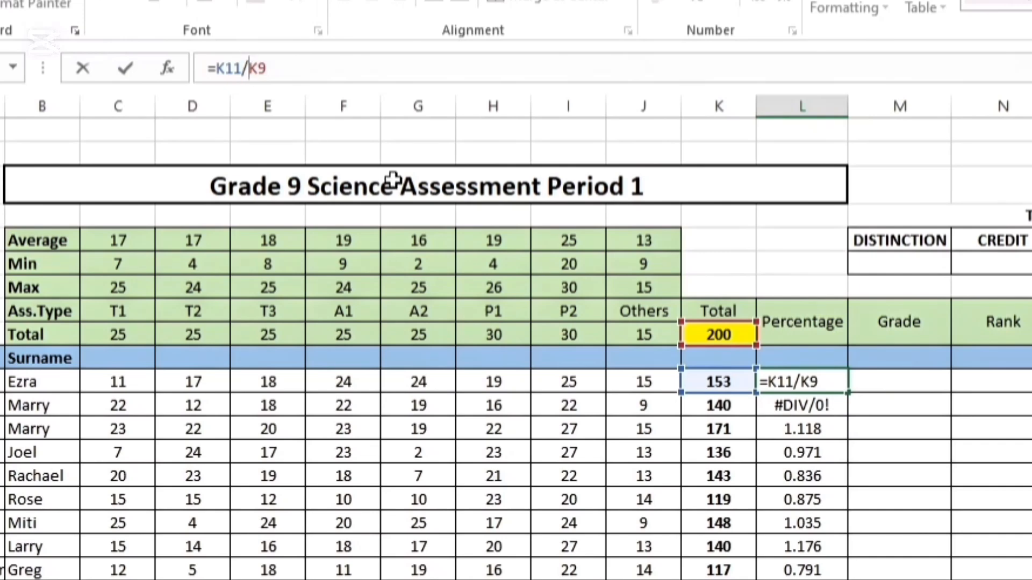
type("$")
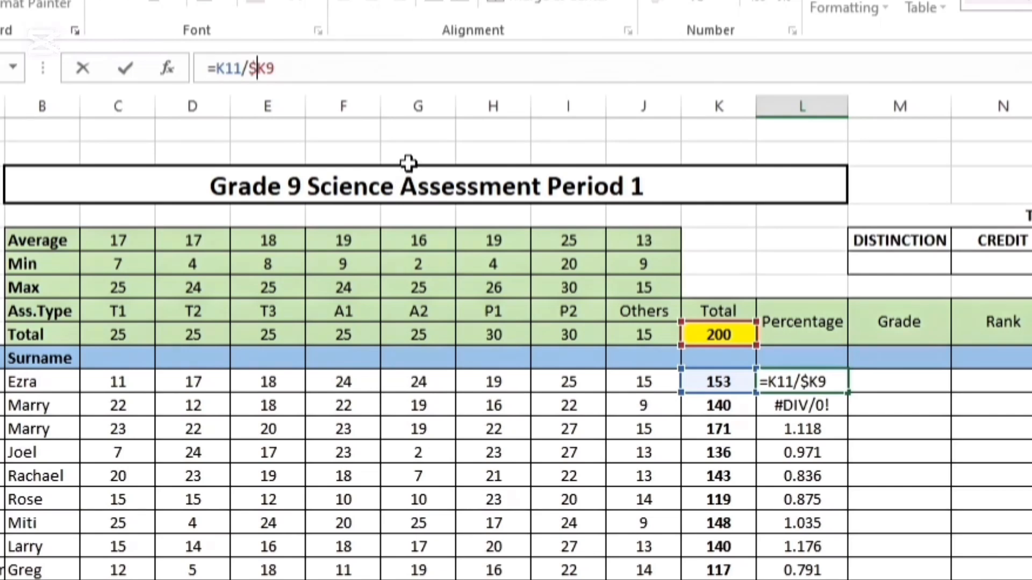
left_click(268, 68)
type("$")
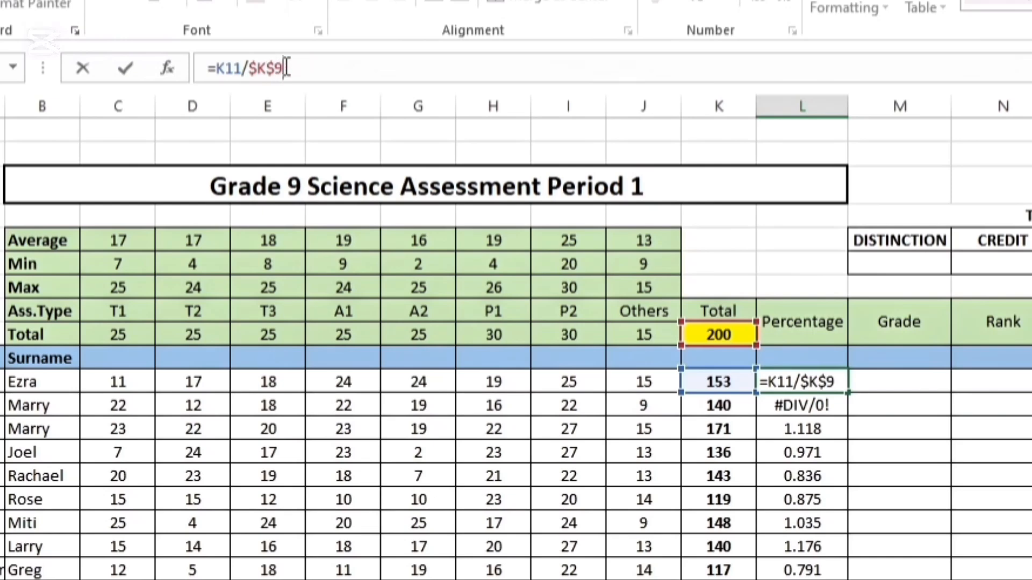
key("Return")
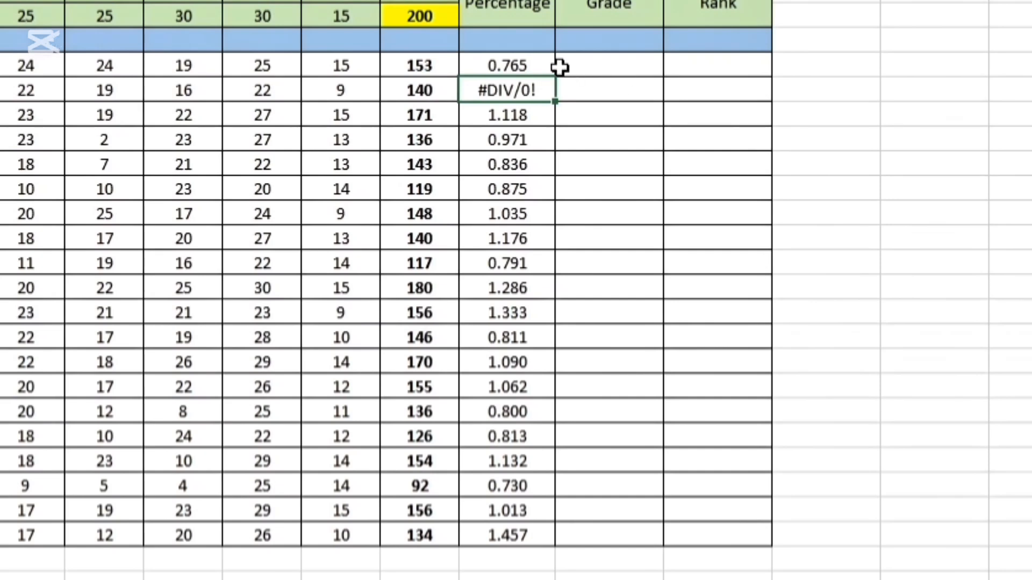
left_click(525, 66)
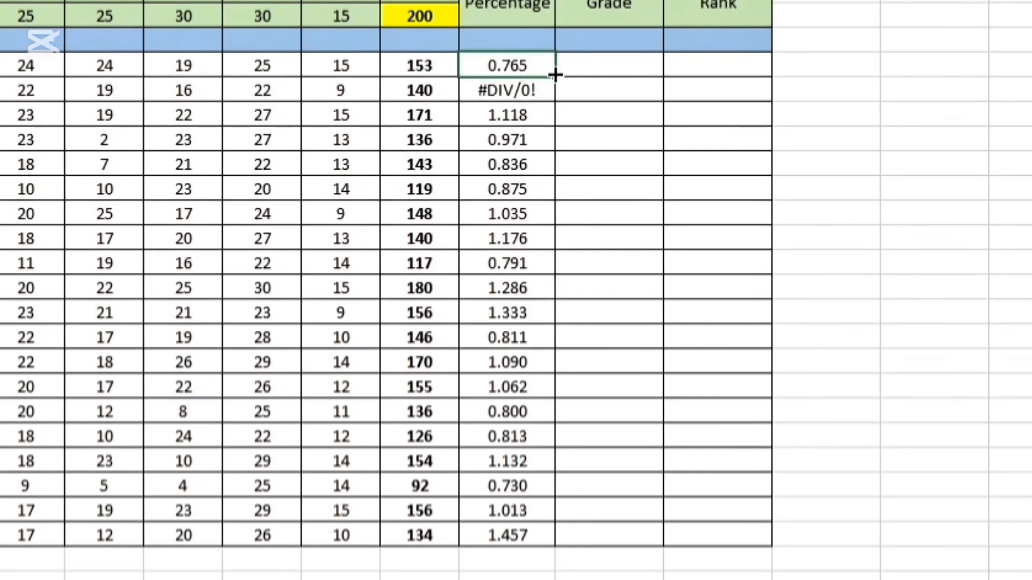
left_click_drag(554, 74, 562, 536)
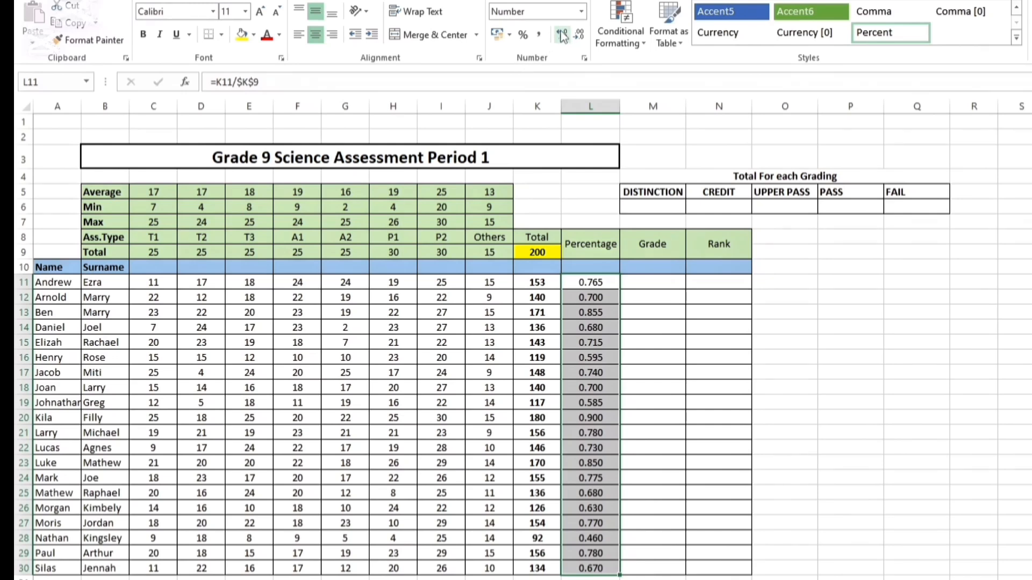
Format the percentage results in L11:L30 as Percentage with no decimal places
left_click(577, 36)
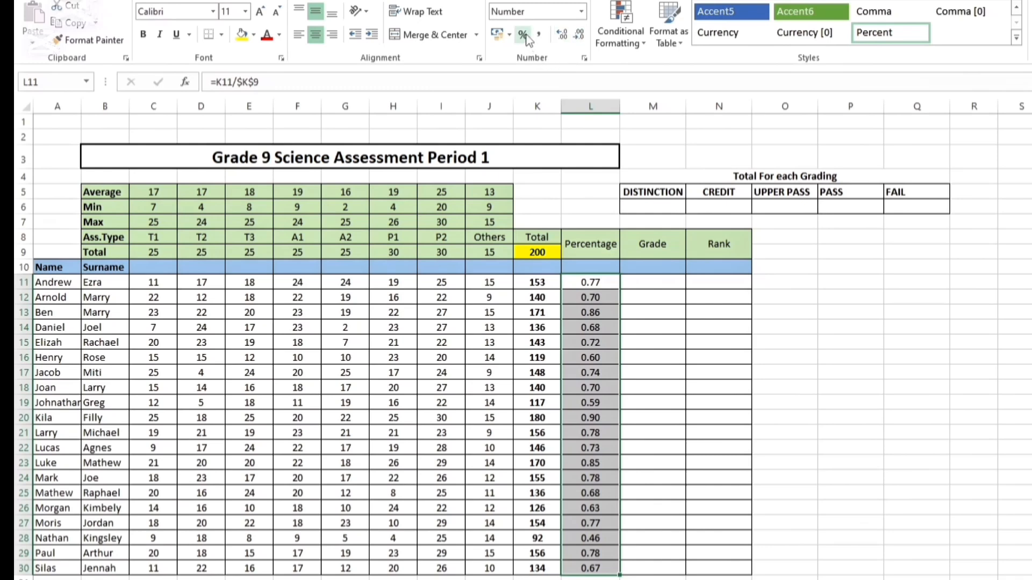
left_click(581, 13)
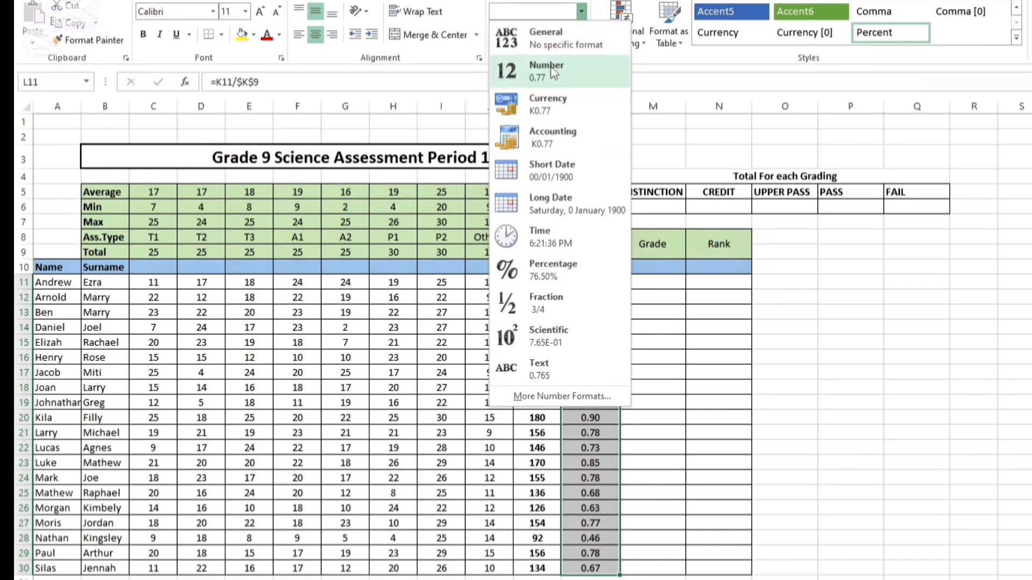
left_click(557, 277)
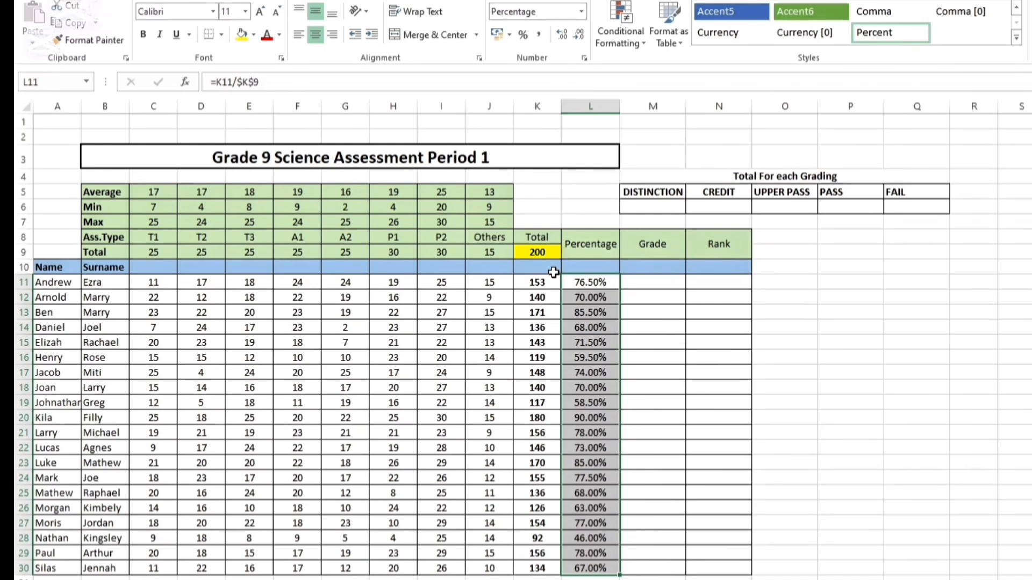
left_click(562, 36)
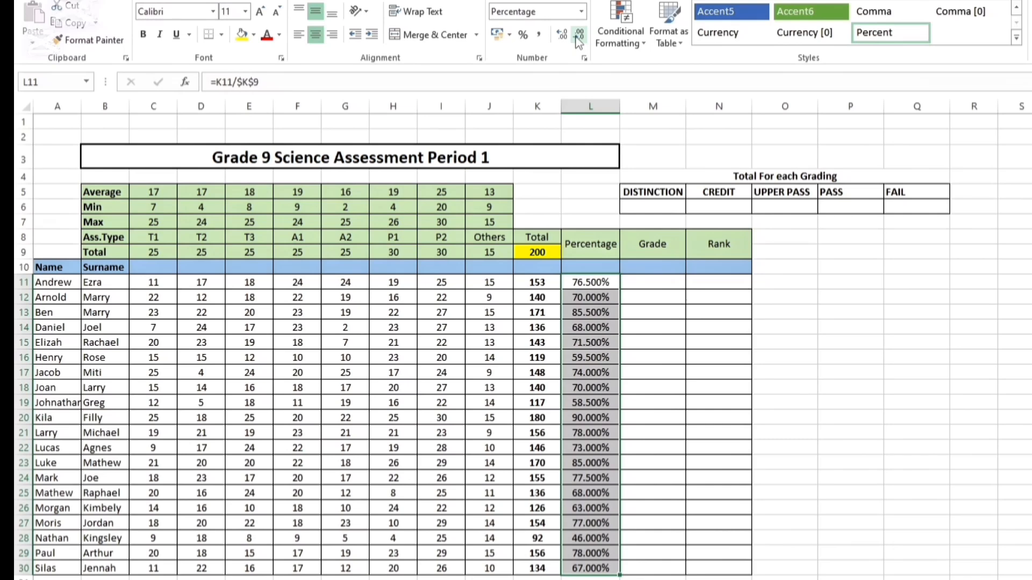
left_click(579, 36)
left_click(579, 37)
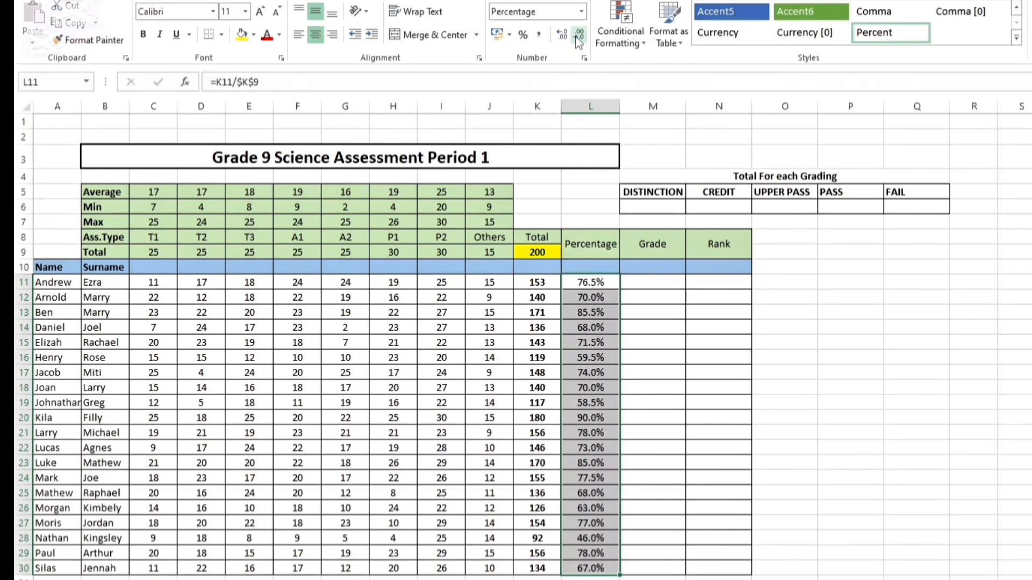
left_click(579, 37)
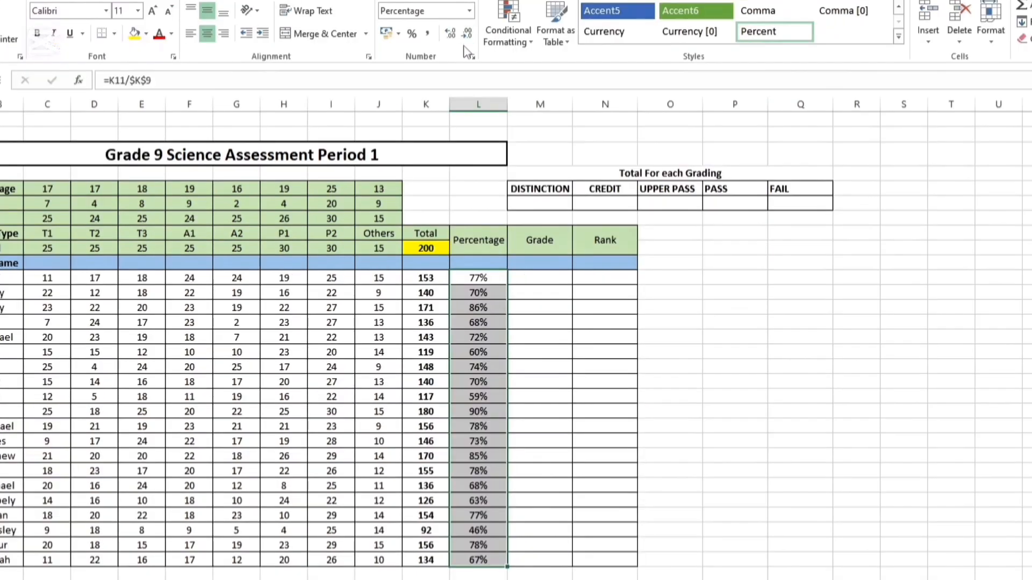
Start an IF formula in Grade cell M11 with the logical test L11>=90%
left_click(641, 286)
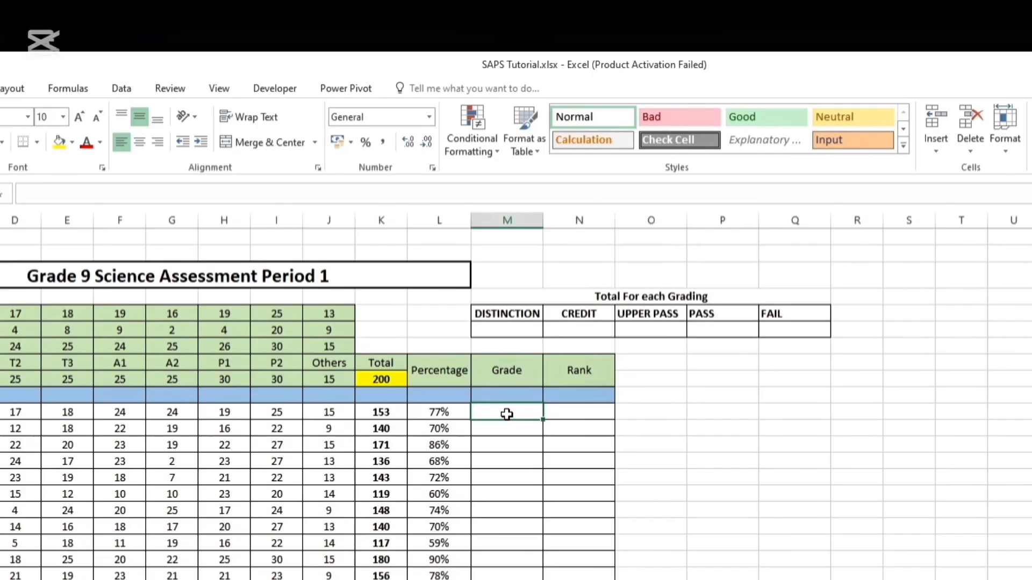
type("=if")
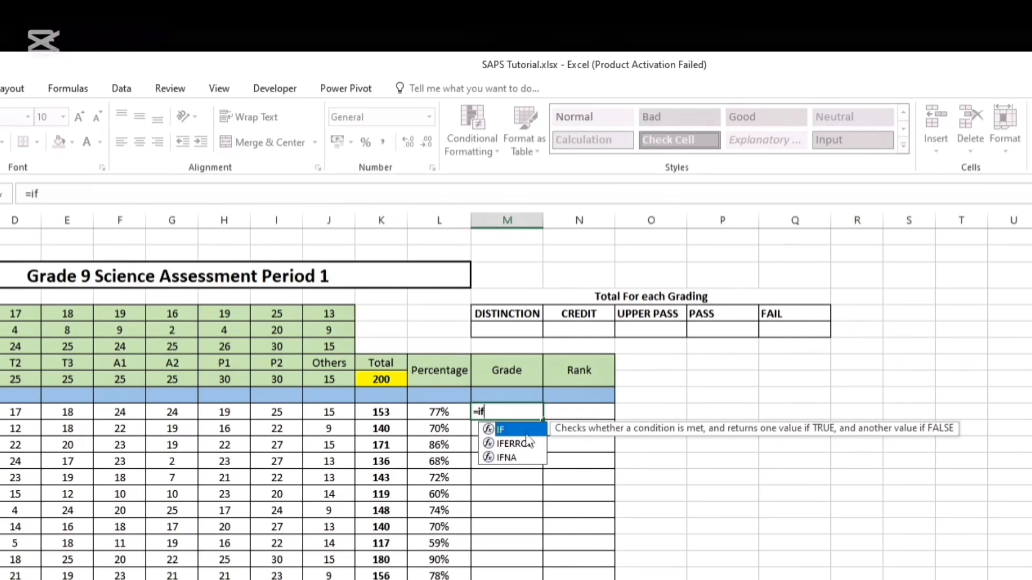
double_click(527, 432)
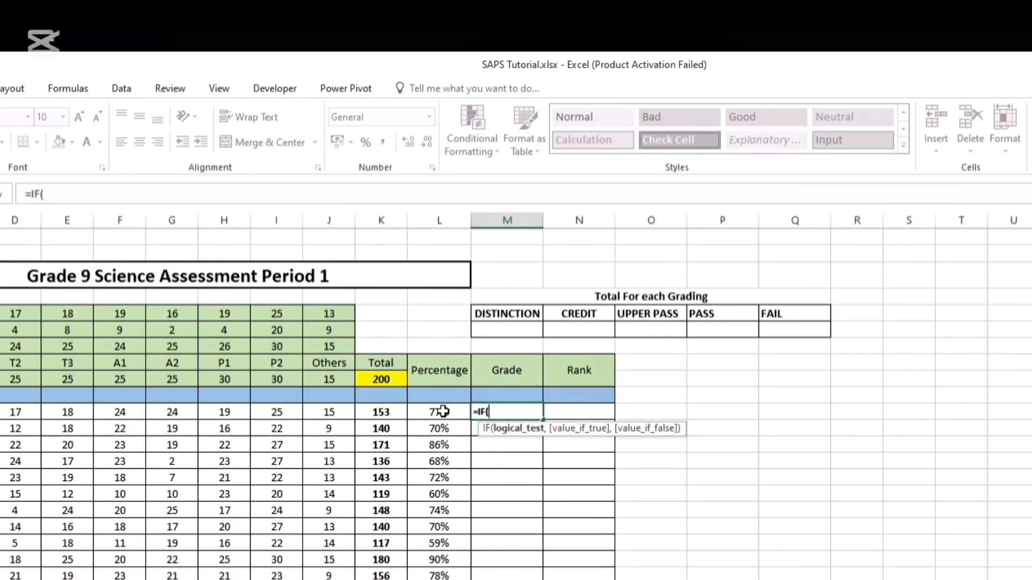
left_click(442, 412)
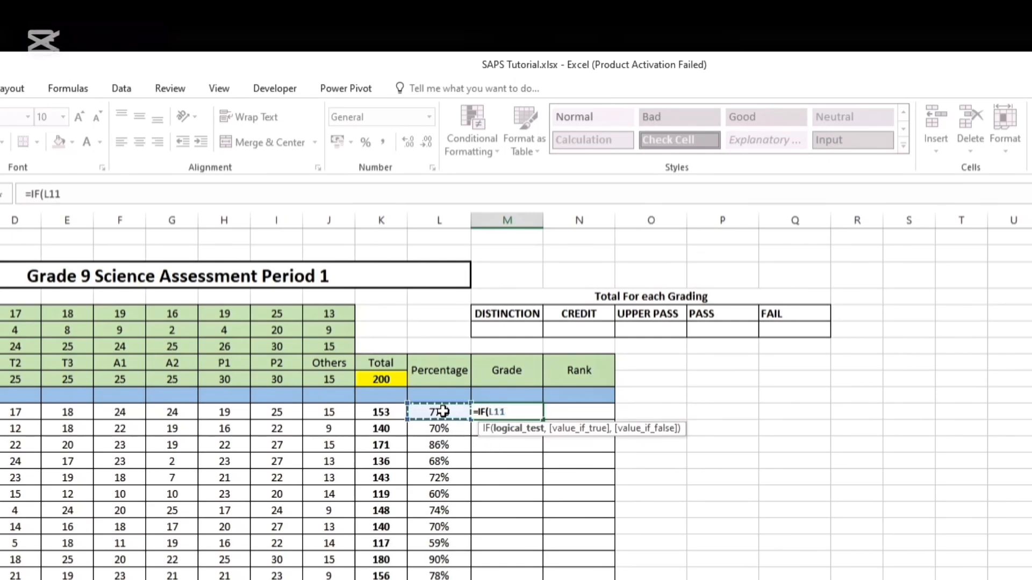
type(">=")
type("90")
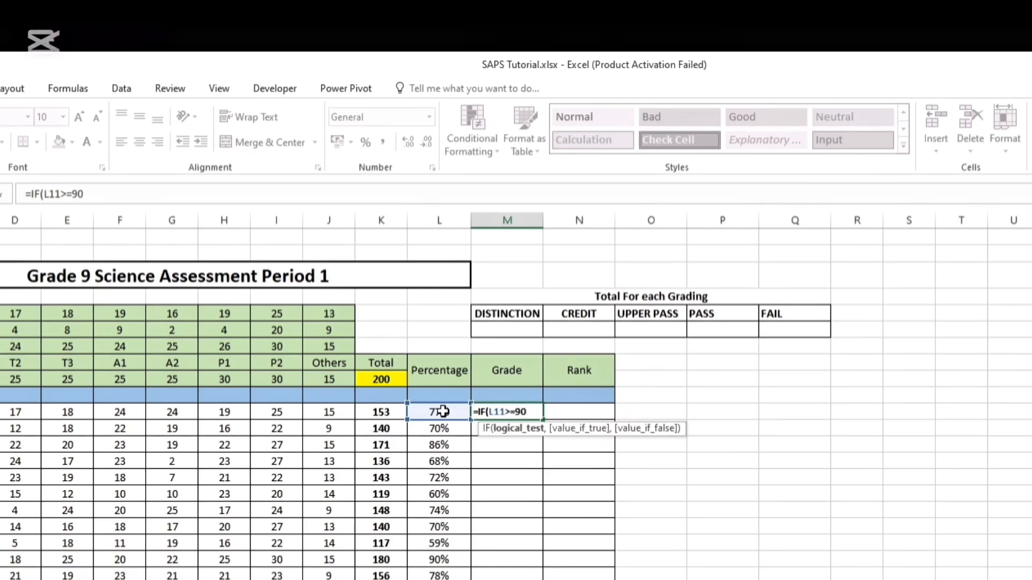
type("%,")
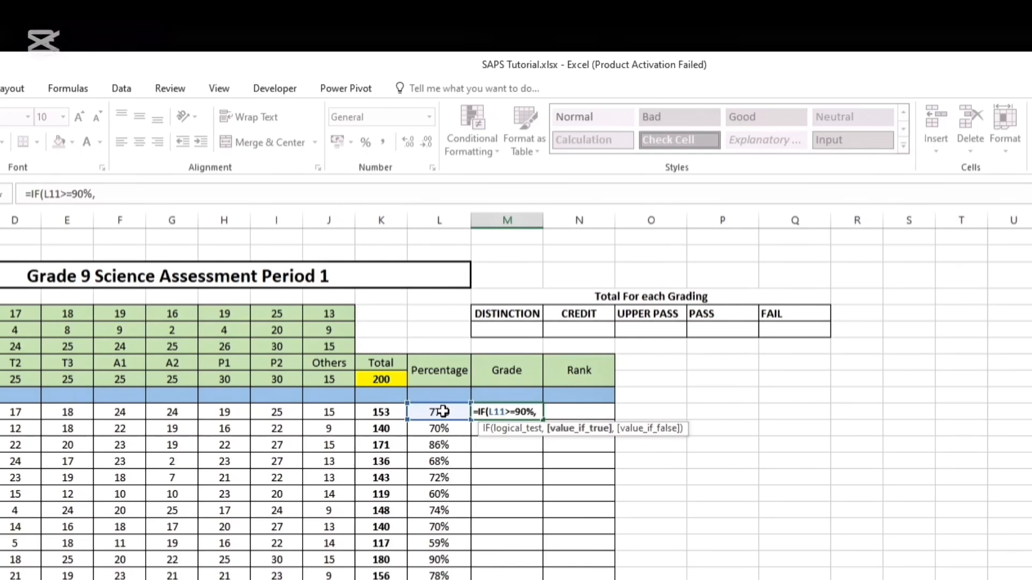
type("\"\"")
Set "DISTINCTION" as the value if true for the 90% test in the M11 formula
left_click(543, 412)
type("DIST")
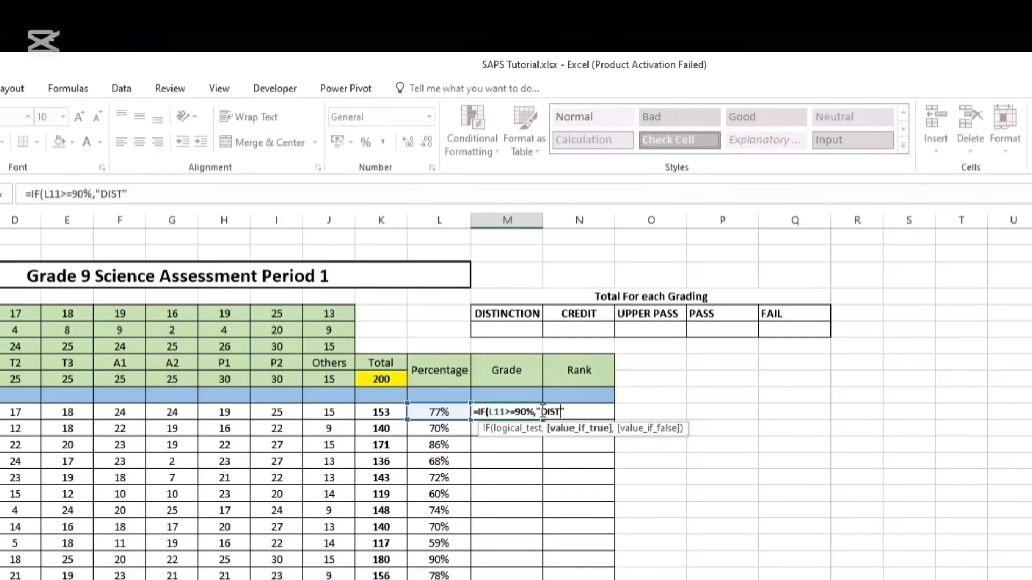
type("INCTION")
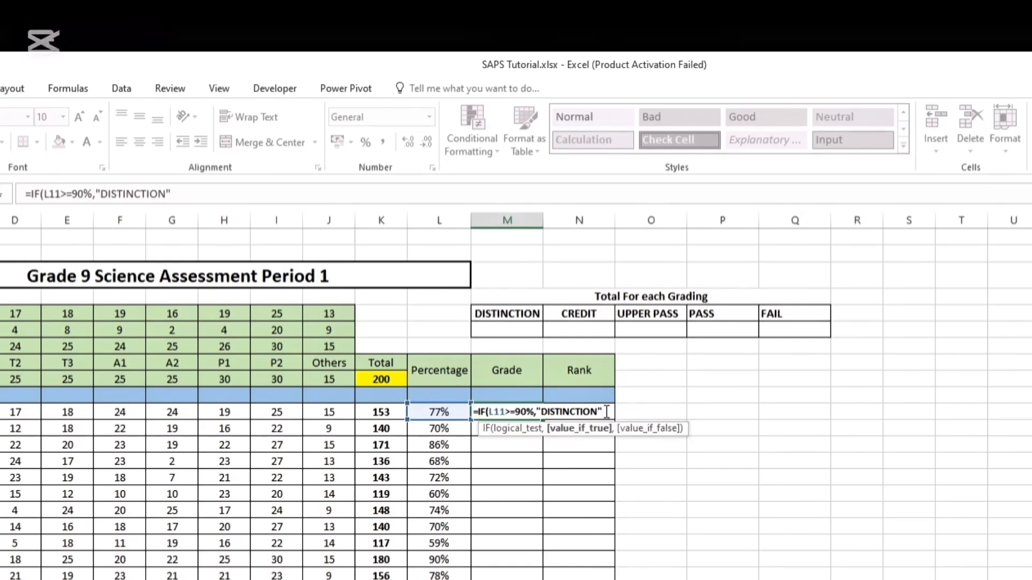
type(",")
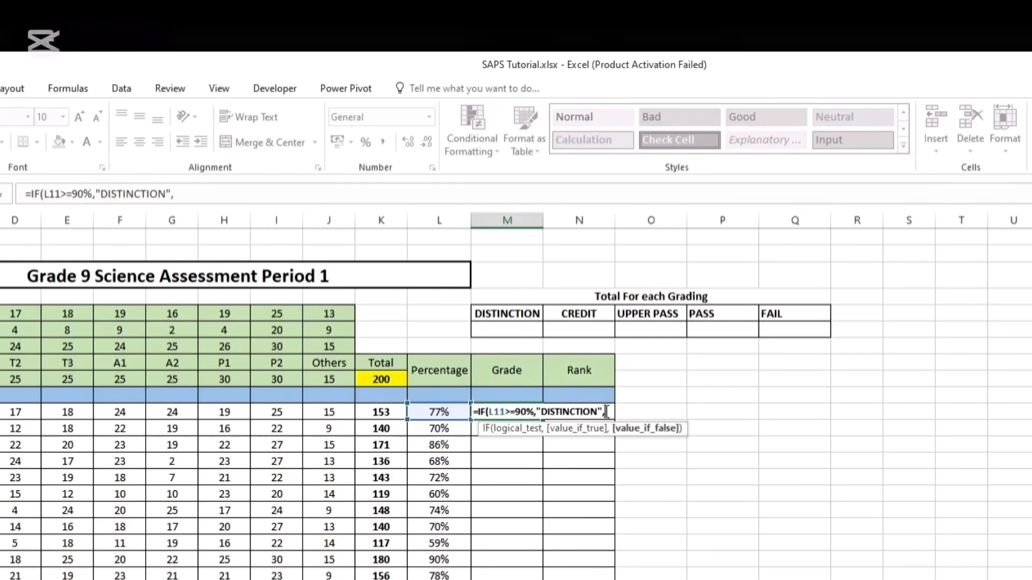
type("if")
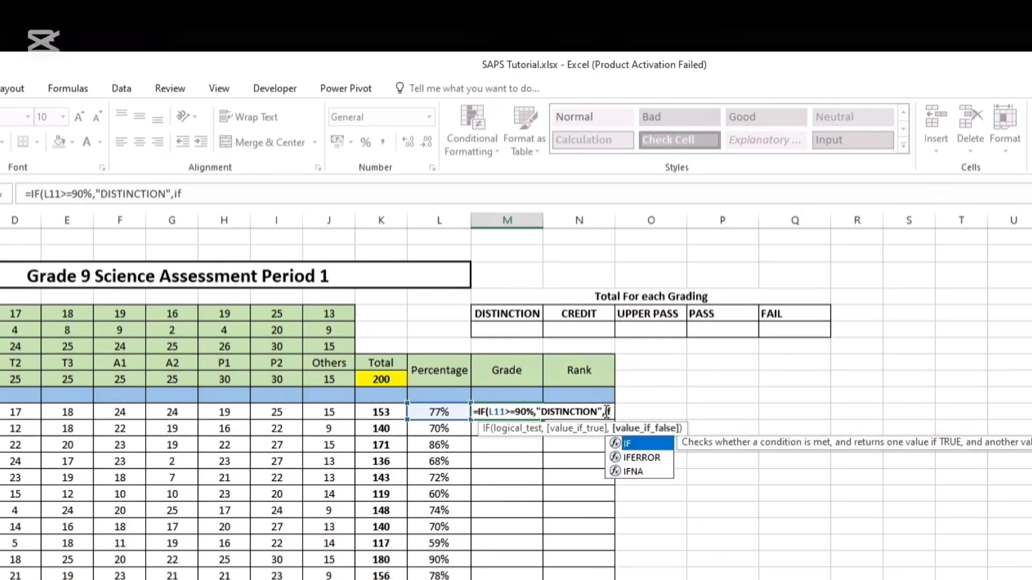
Nest a second IF in the M11 formula that returns "CREDIT" when L11>=85%
double_click(645, 444)
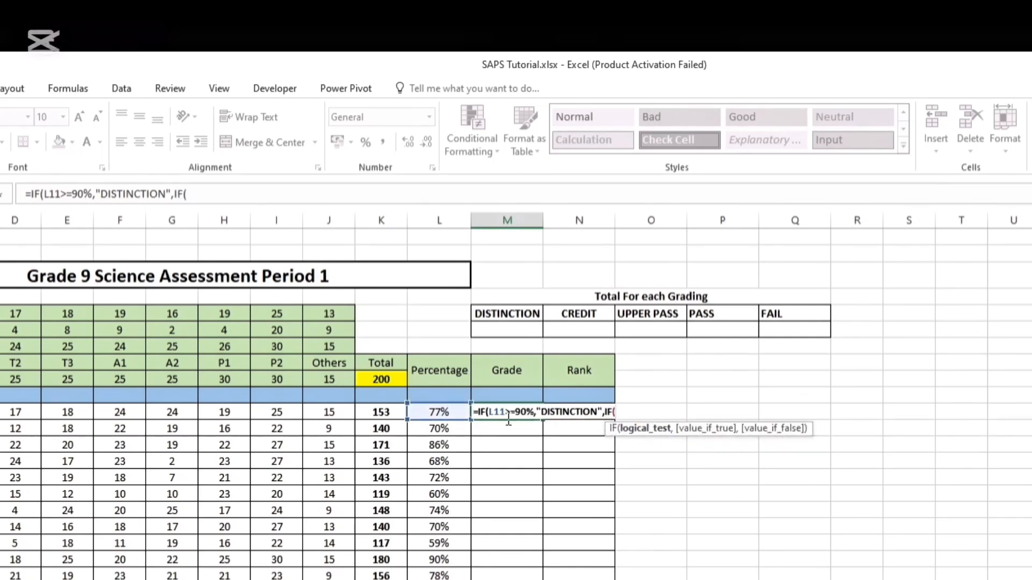
left_click(454, 412)
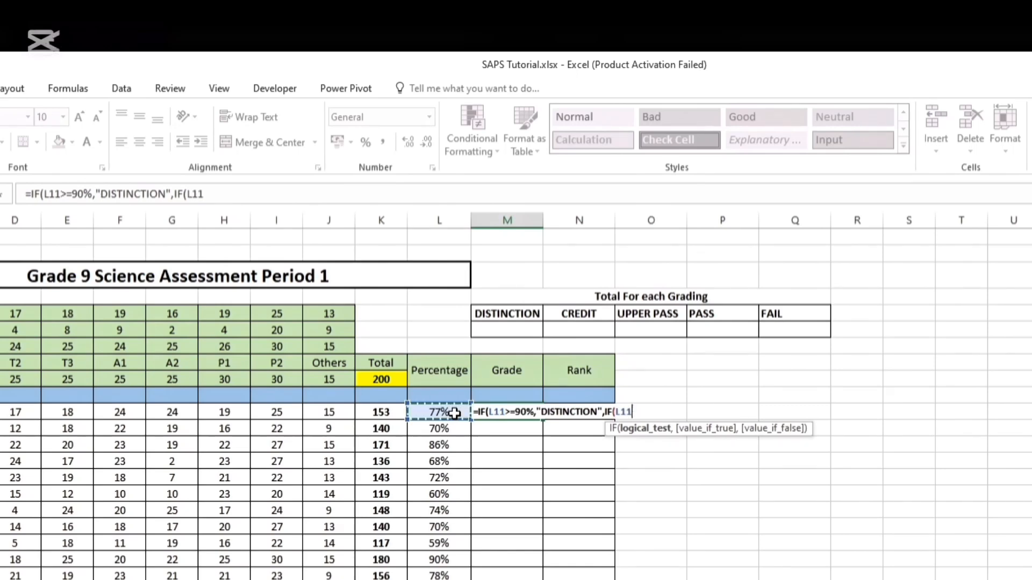
type(">=")
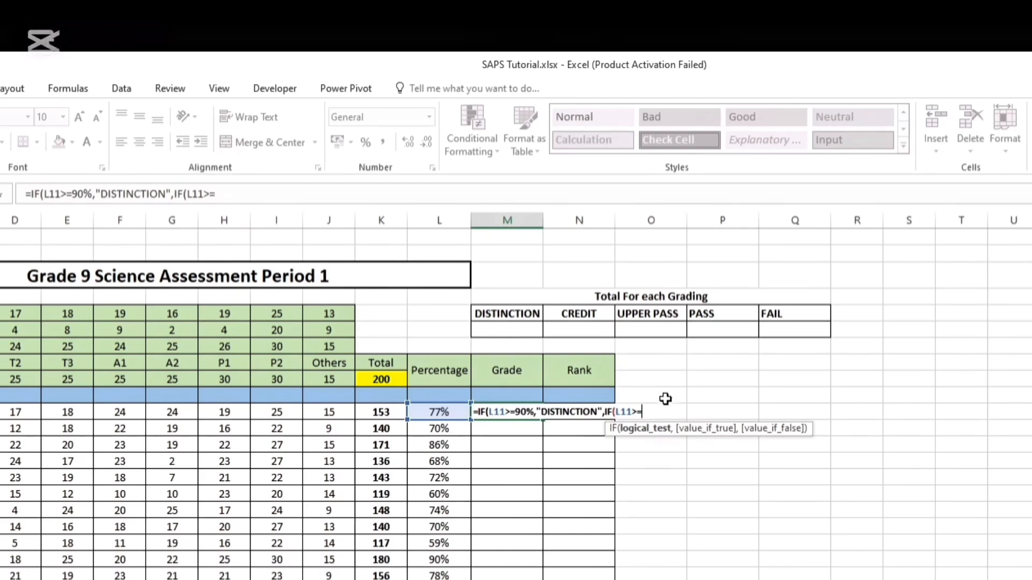
type("85%")
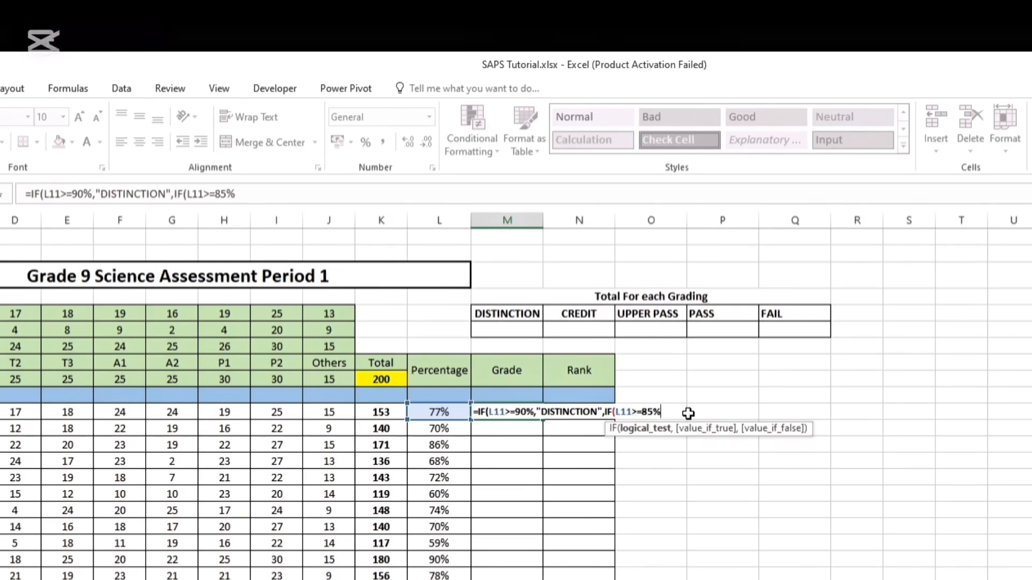
type(",")
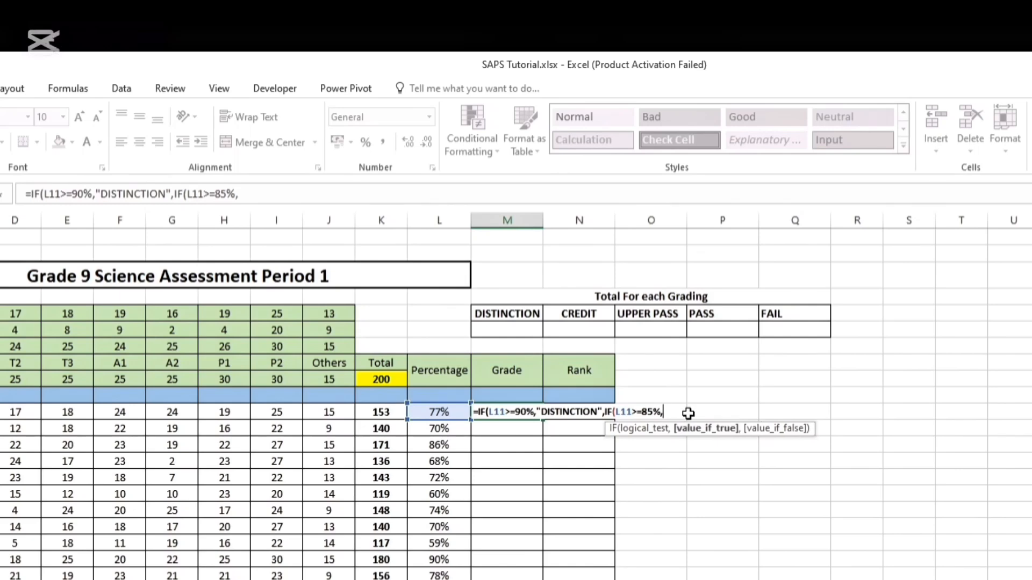
type("\"\"")
left_click(669, 411)
type("CREDIT\"")
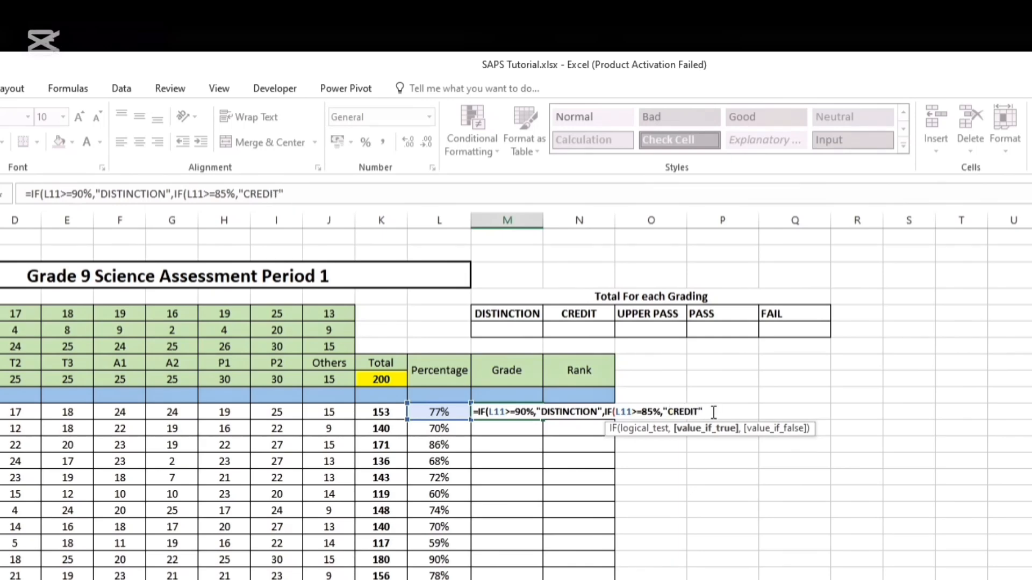
type(",")
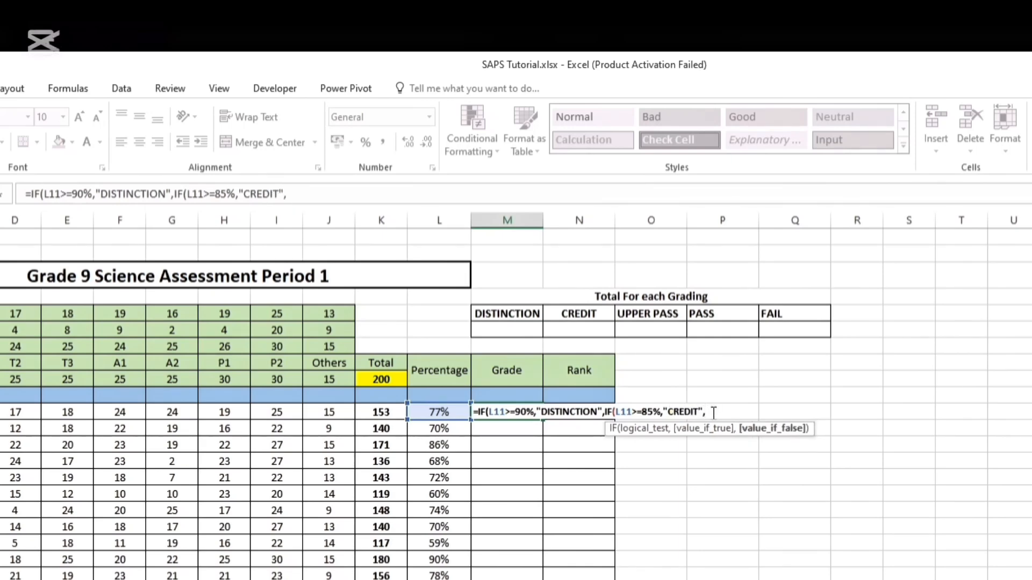
type("if")
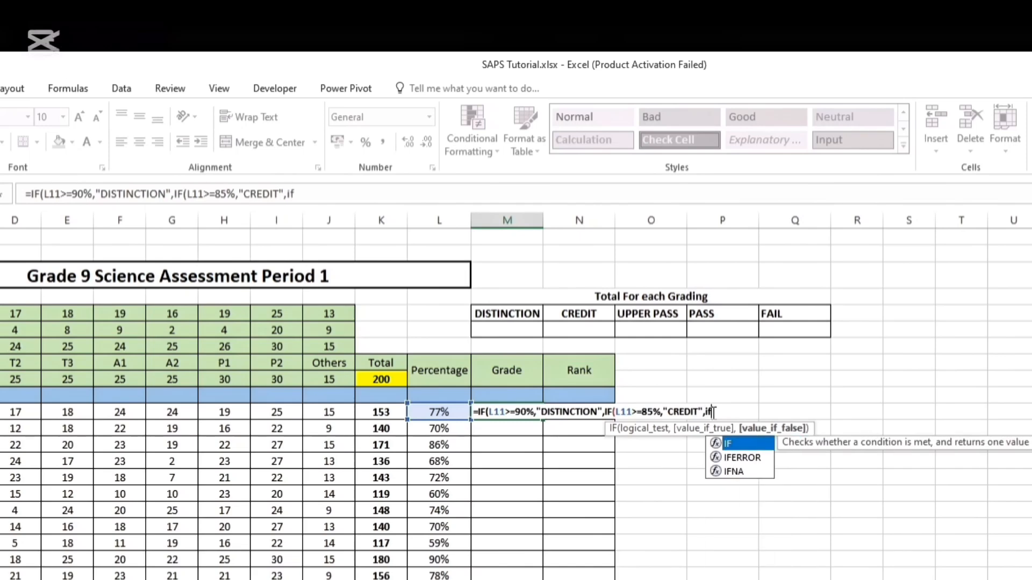
Nest further IFs in the M11 formula returning "UPPER PASS" when L11>=75 and "PASS" when L11>=60
double_click(743, 444)
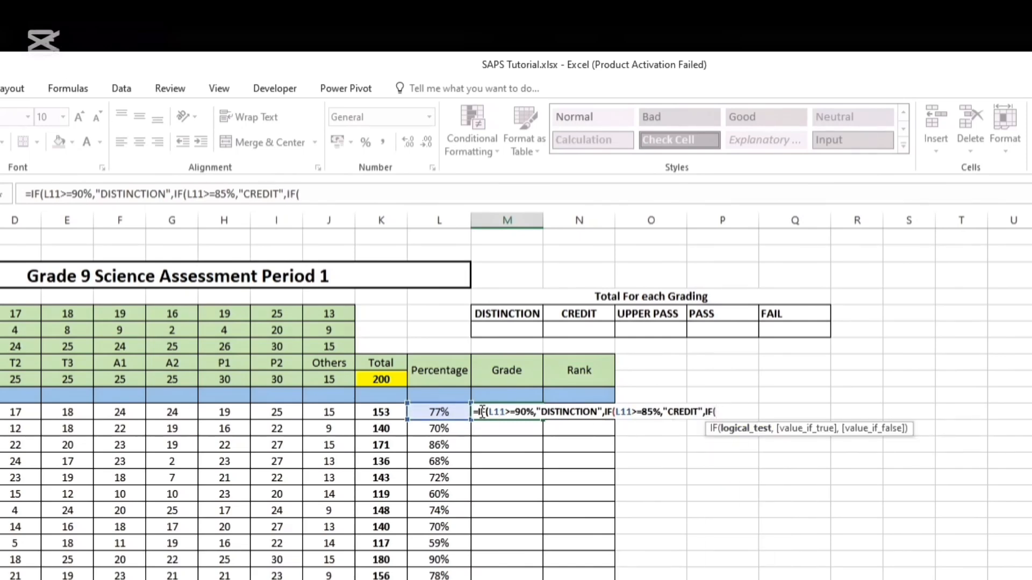
left_click(450, 412)
type(">")
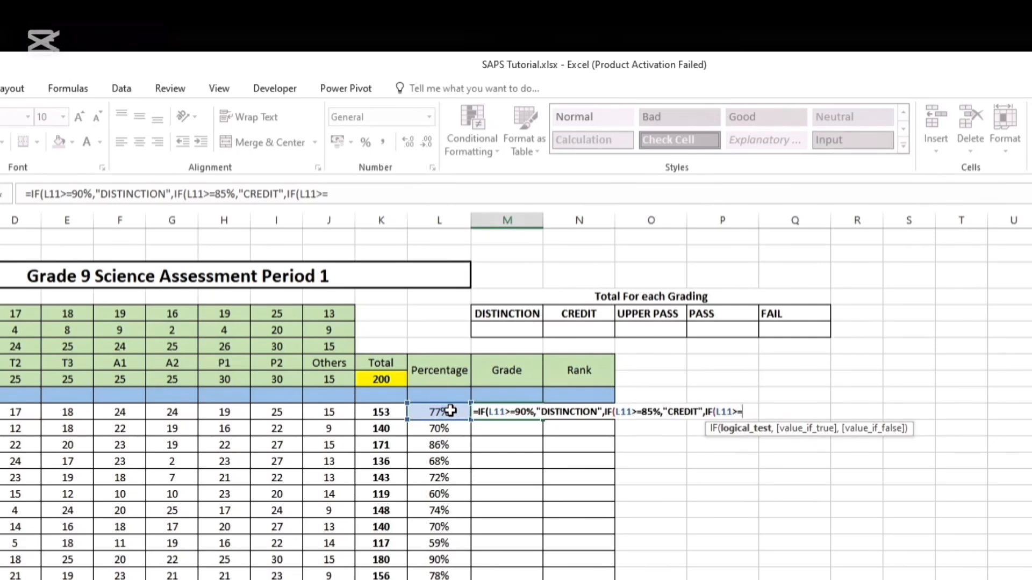
type("=75,\"UPP\"")
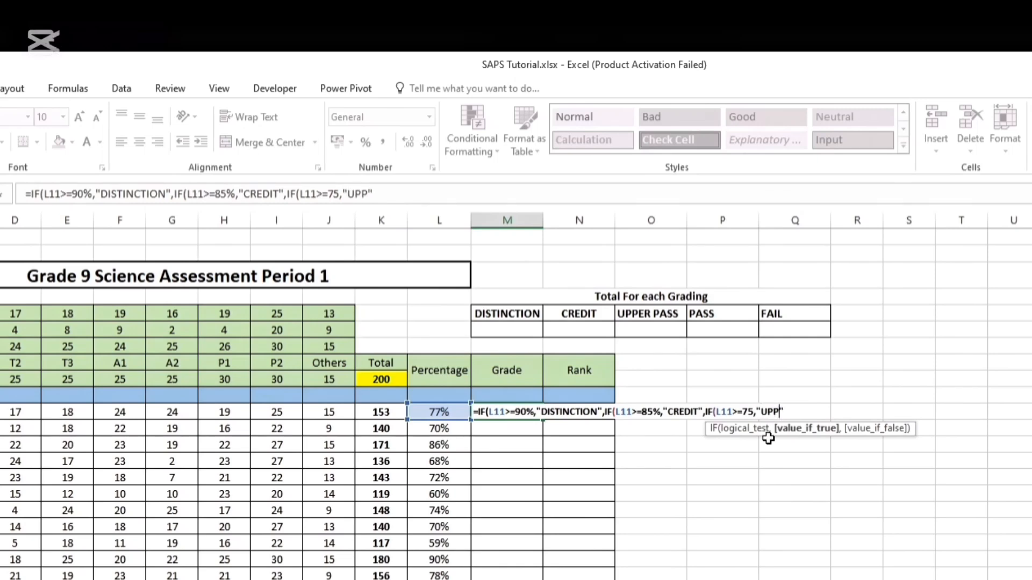
type("ER PASS\",IF(")
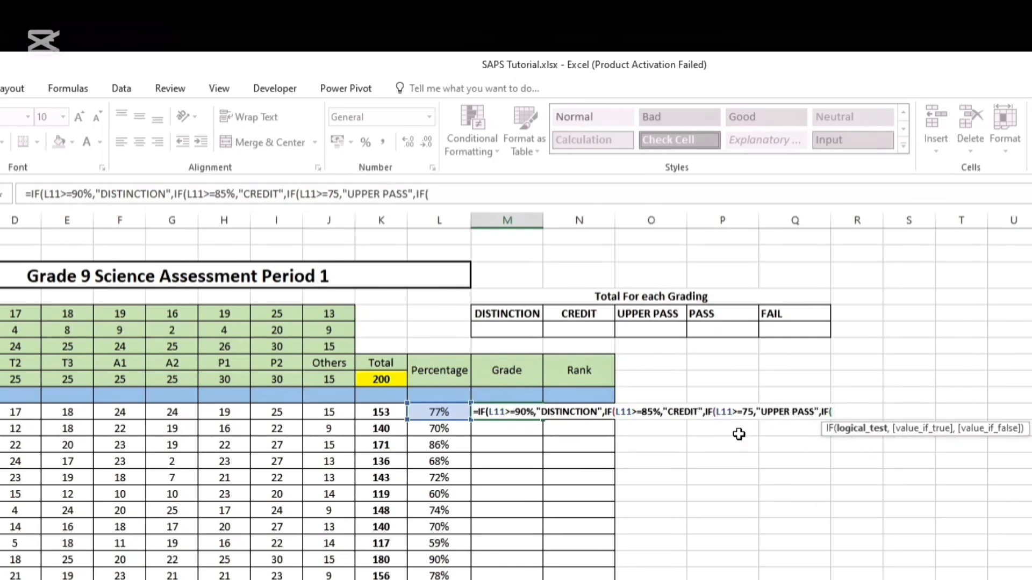
type("L11>=60")
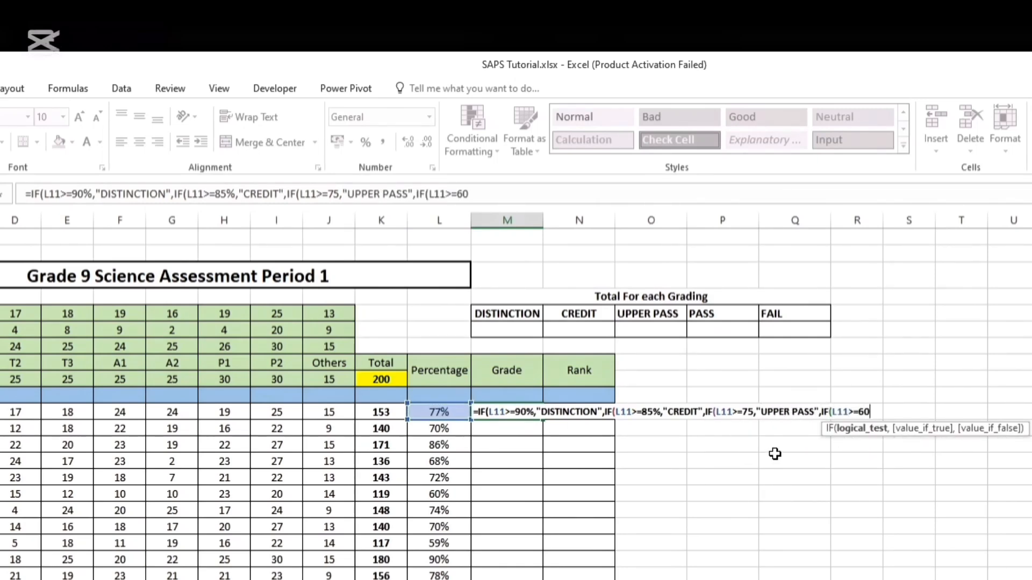
type(",\"PASS\",")
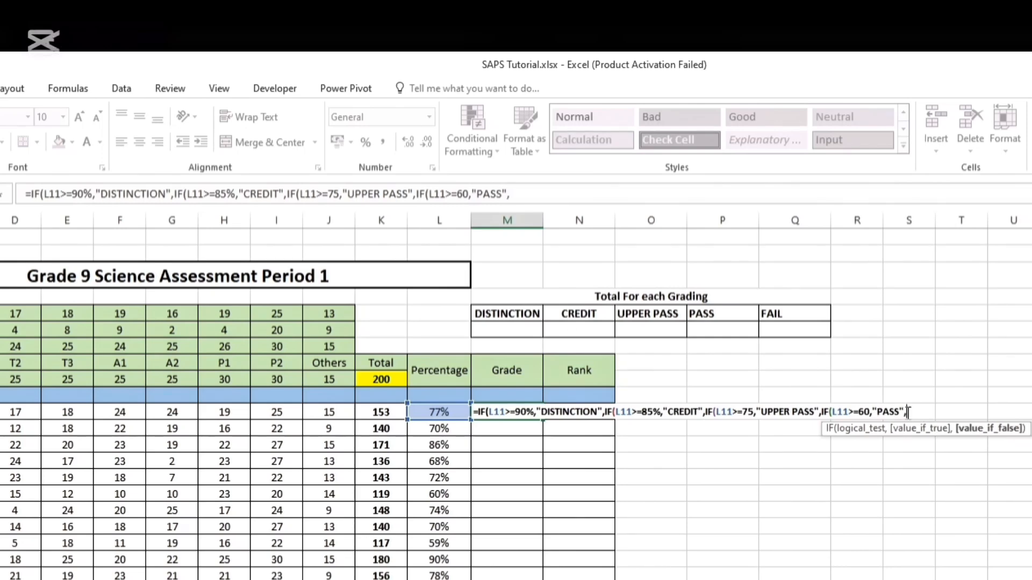
type("IF(L11<=")
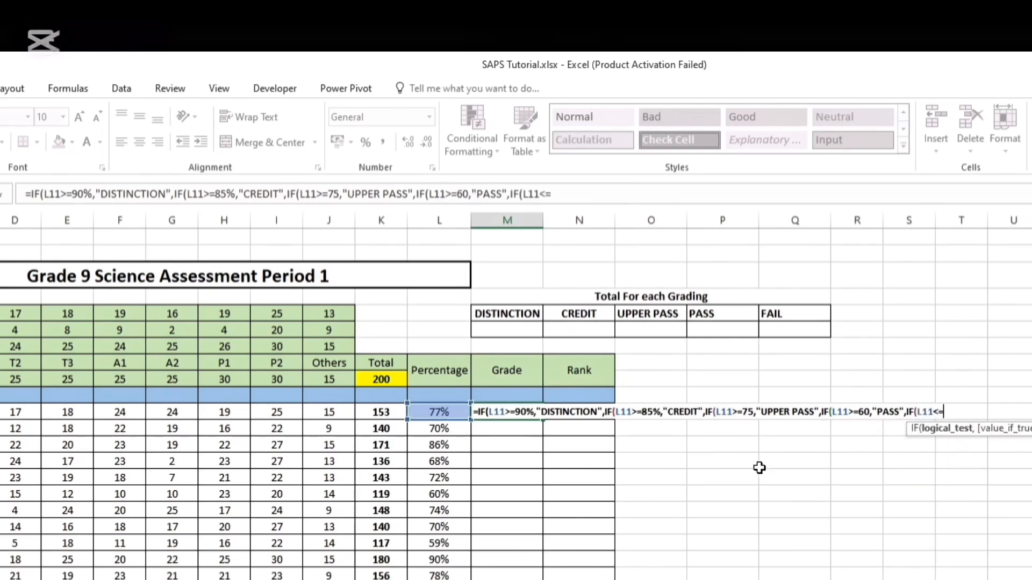
Nest a final IF returning "FAIL" when L11>=0 and end the M11 formula with five closing parentheses
key("BackSpace")
key("BackSpace")
type(">=0,\"\"")
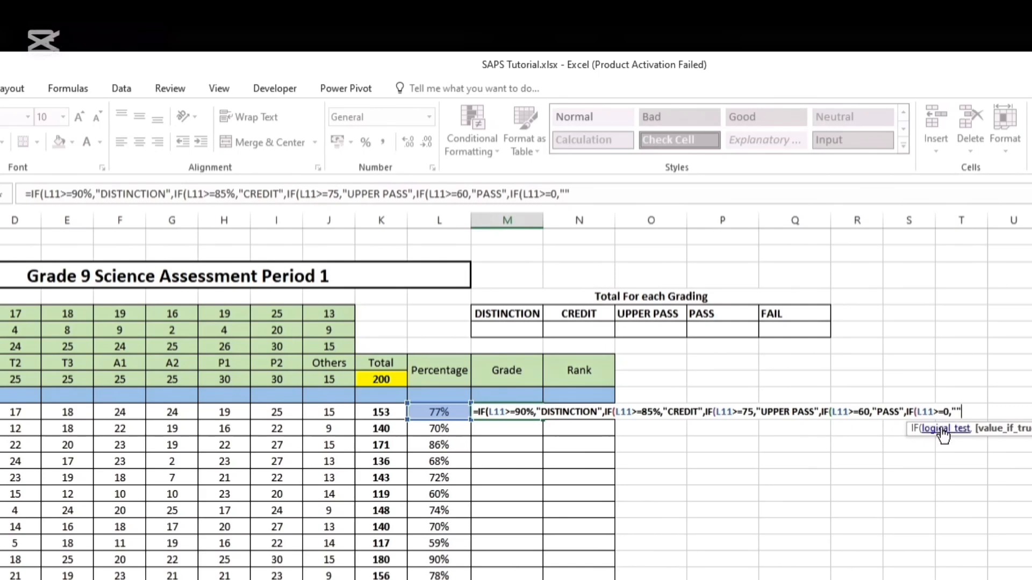
left_click(954, 412)
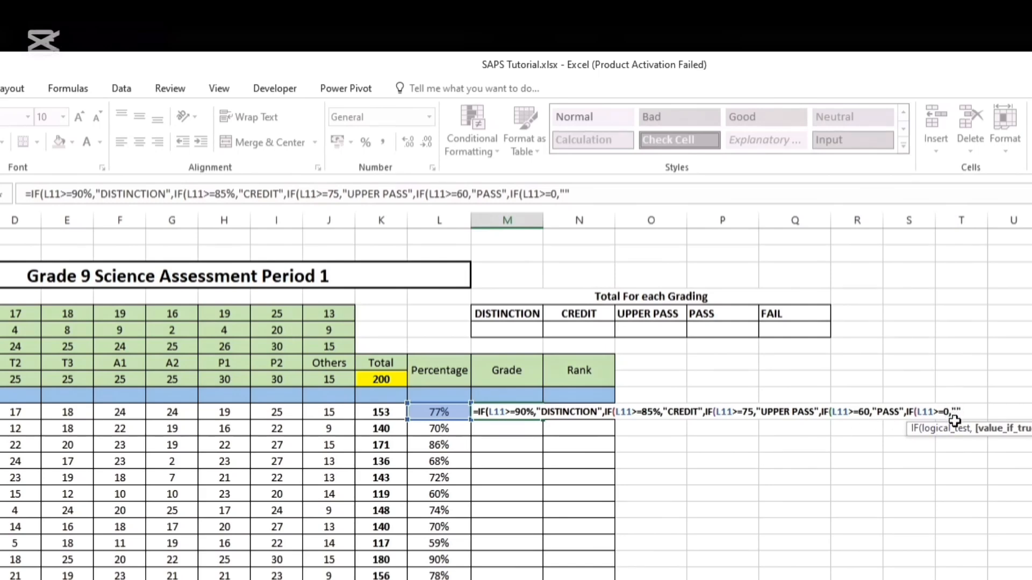
type("FAIL")
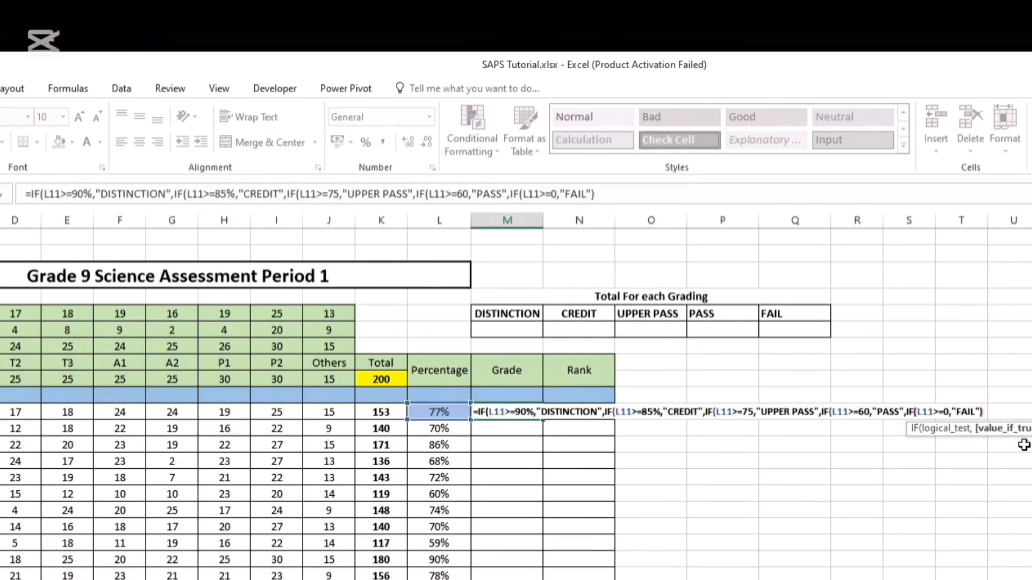
type("))")
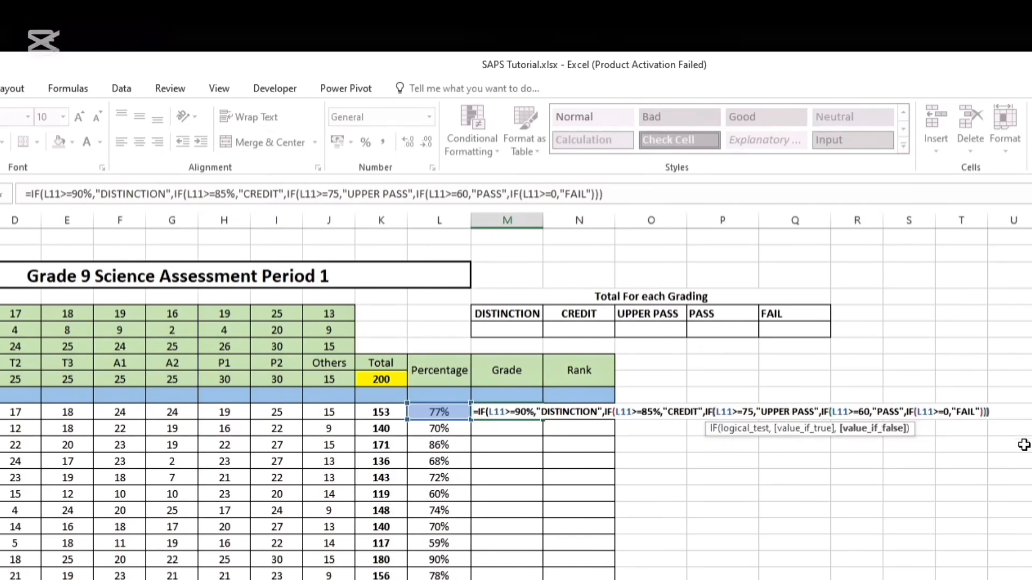
type(")")
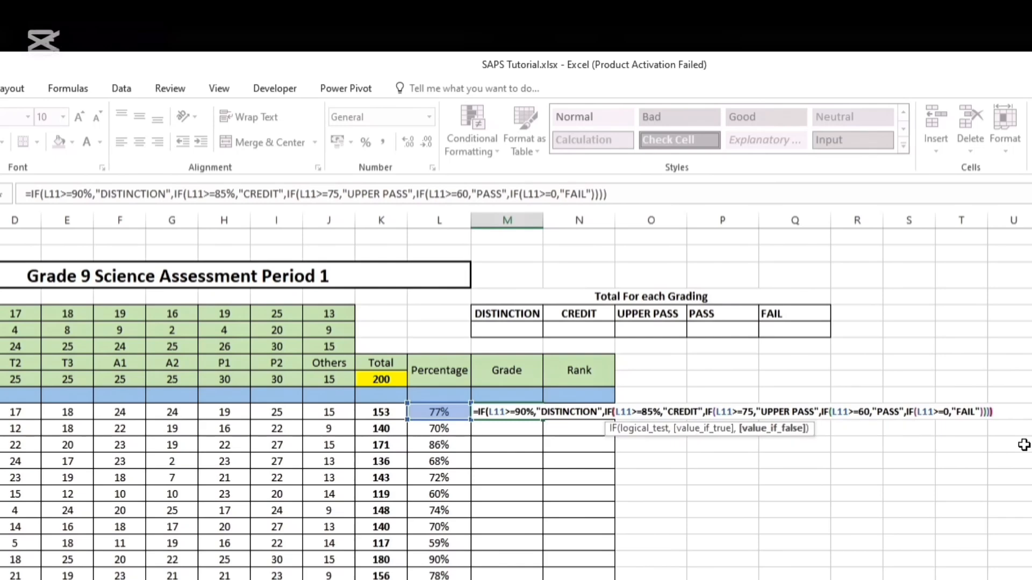
type(")")
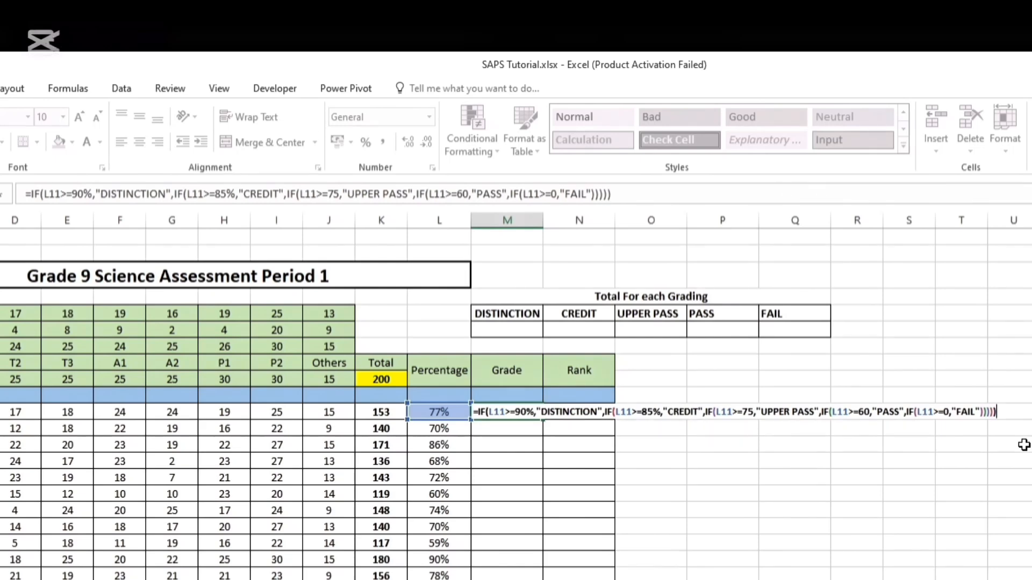
Add percent signs to the remaining thresholds in the M11 formula, making them 60%, 0% and 75%
left_click(870, 413)
type("%")
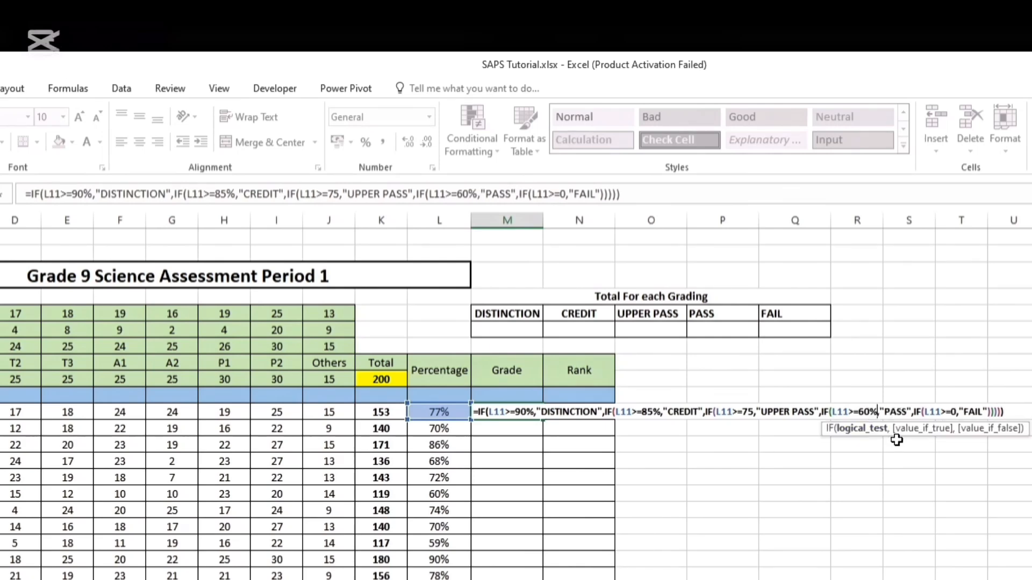
left_click(957, 412)
type("%")
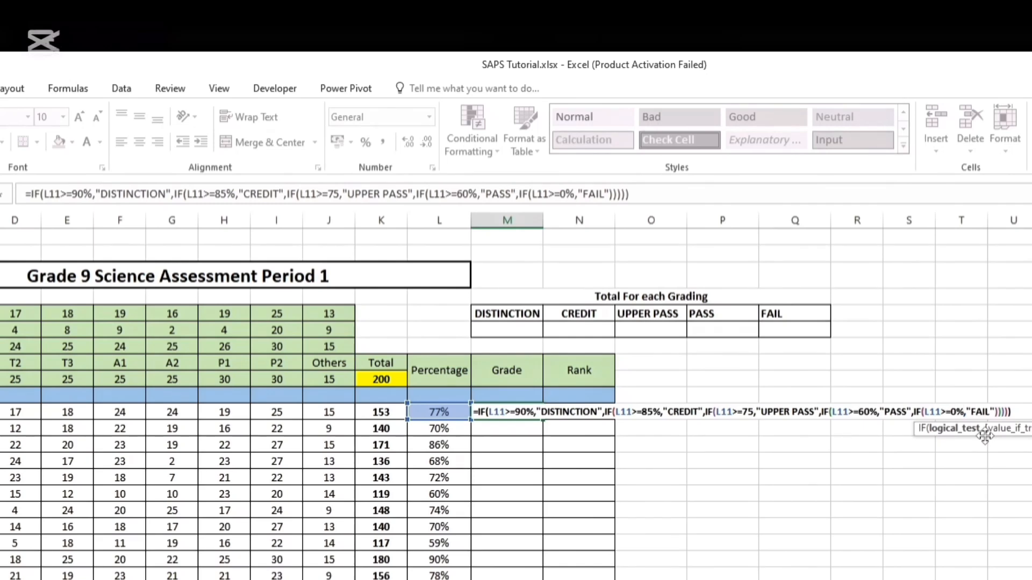
left_click(754, 412)
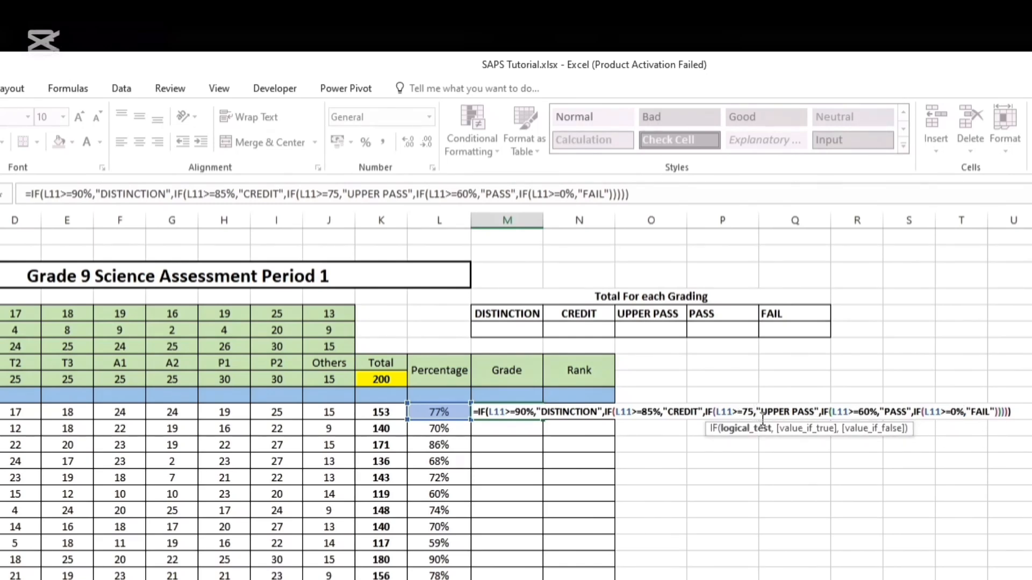
type("%")
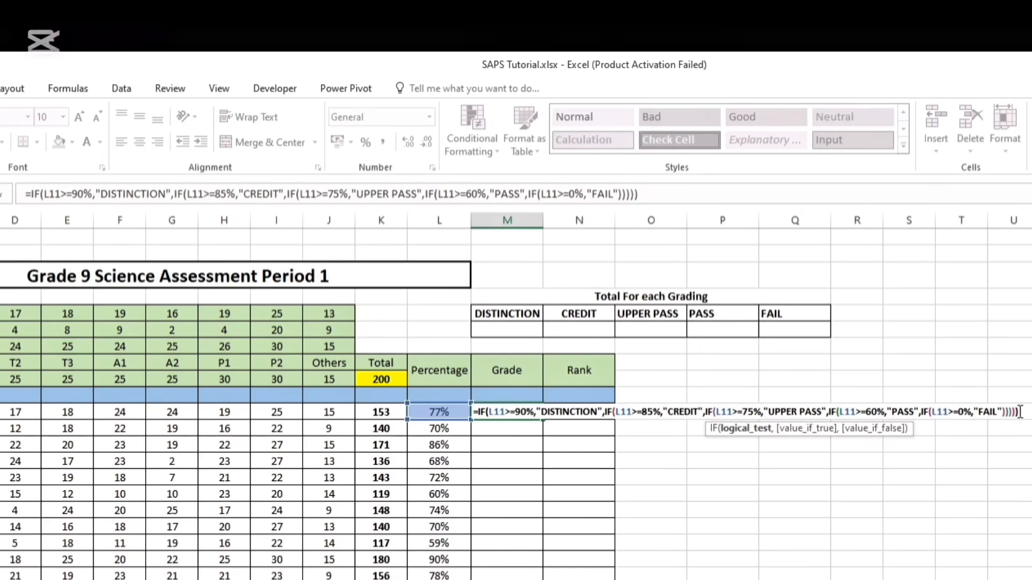
Commit the nested IF grade formula in M11 and copy it down the Grade column through M30
left_click(649, 195)
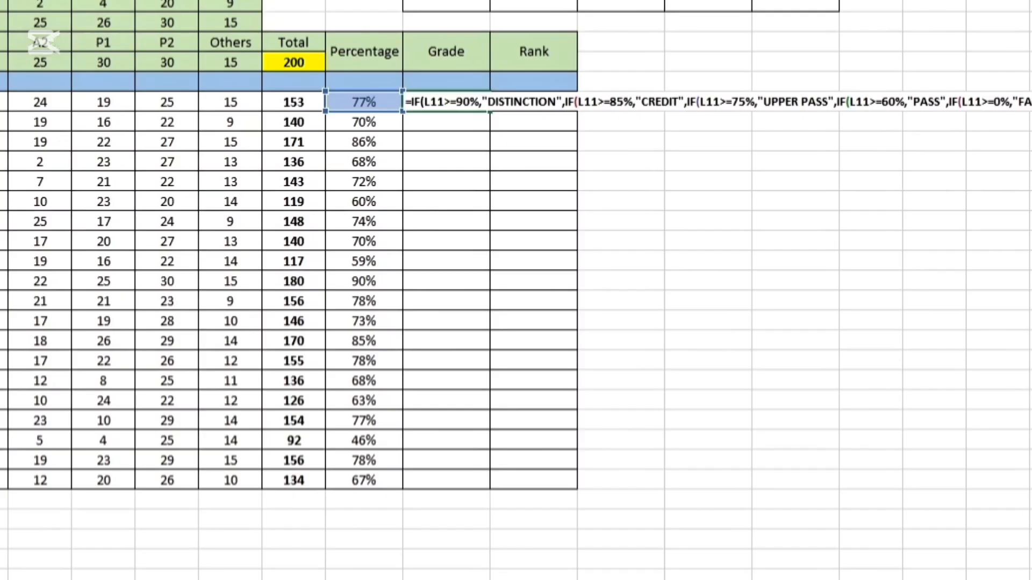
key("Return")
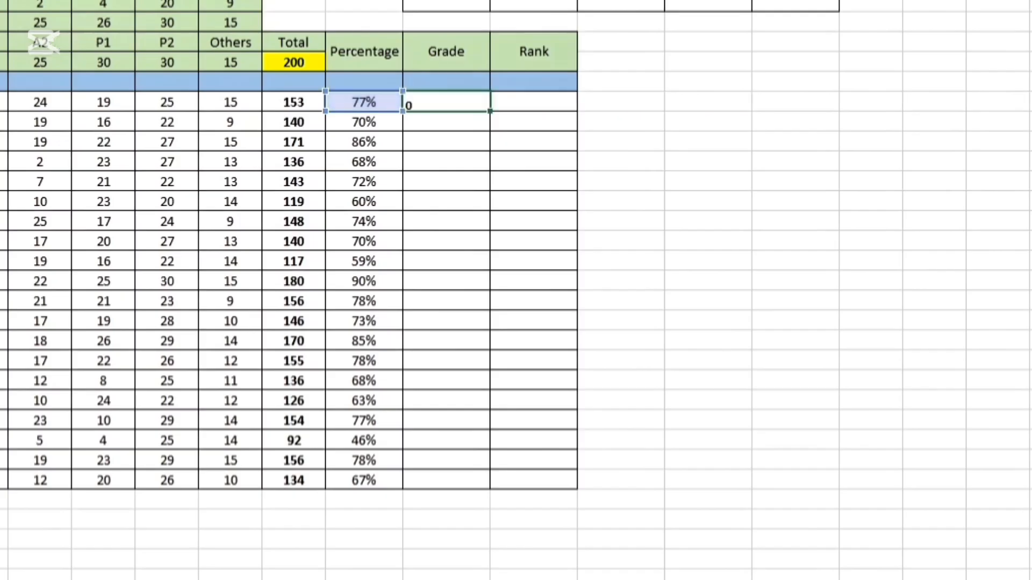
left_click(458, 102)
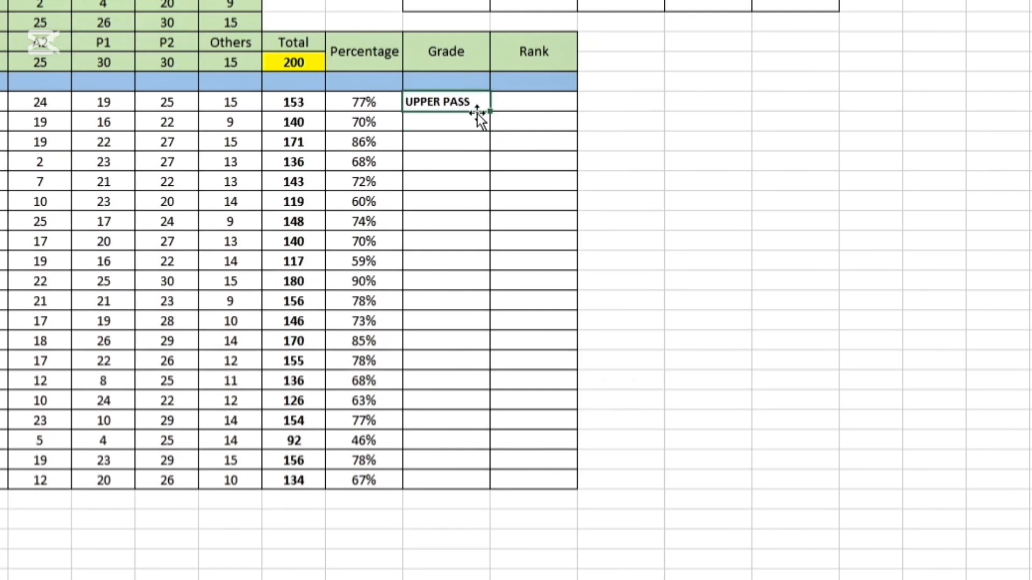
left_click_drag(491, 110, 488, 483)
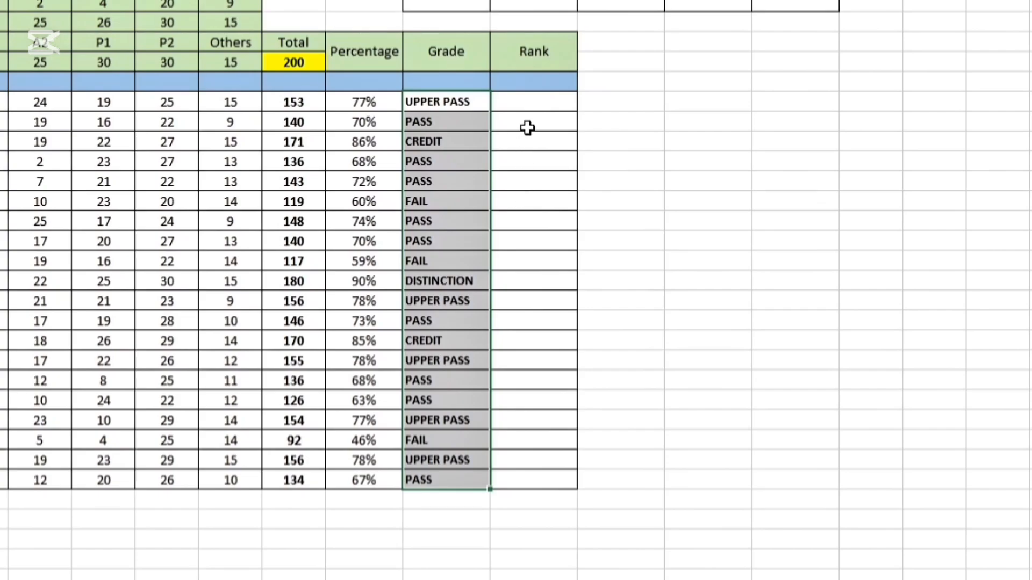
Start a RANK formula in N11 with L11 as the number and L11:L30 as the reference range
left_click(541, 103)
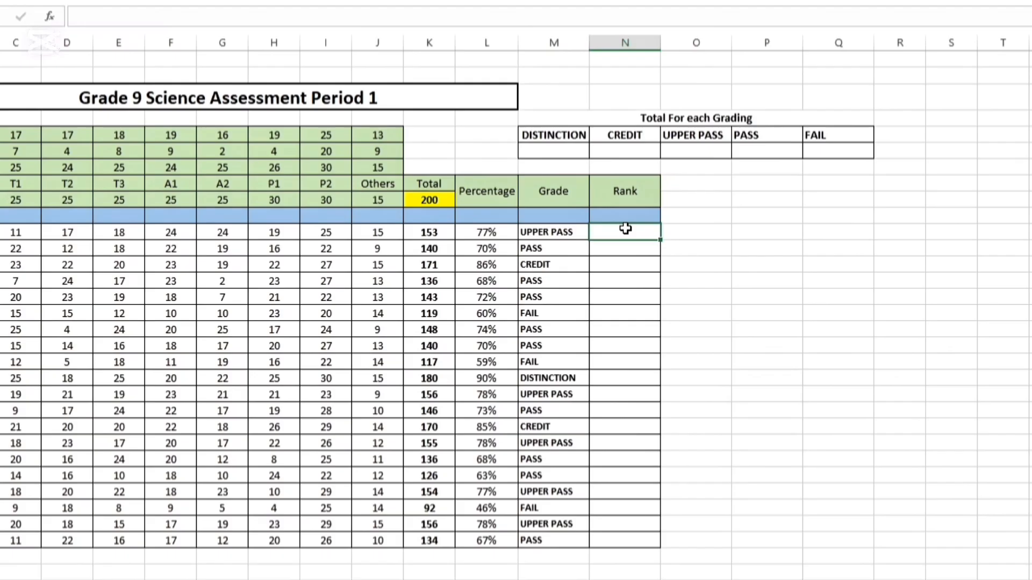
type("=rank")
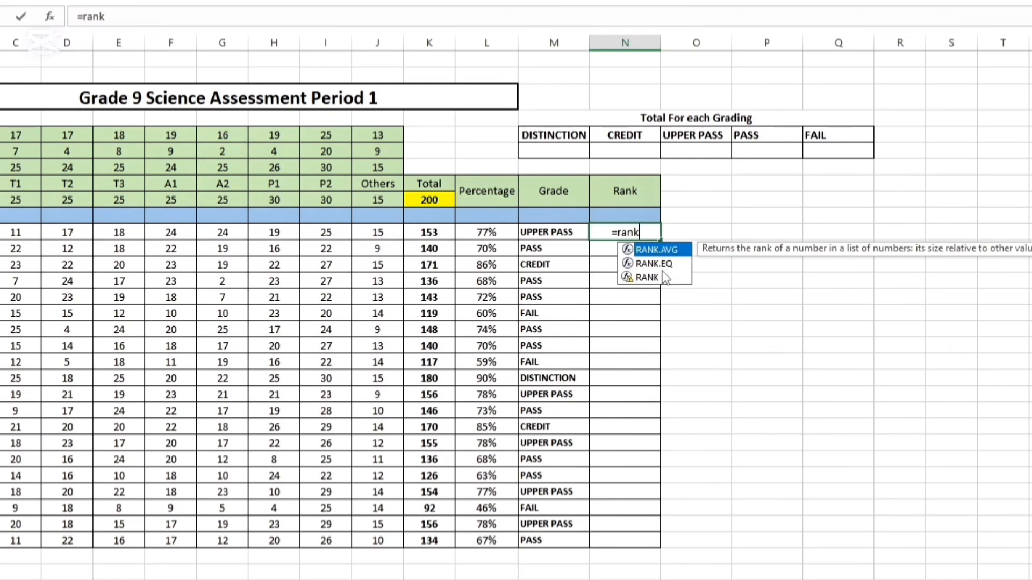
double_click(661, 276)
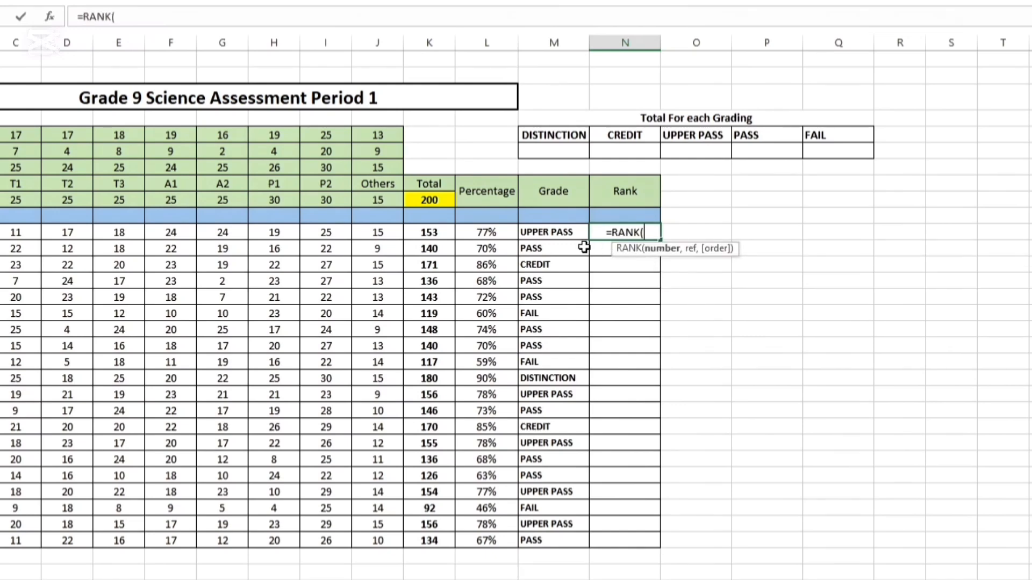
left_click(492, 232)
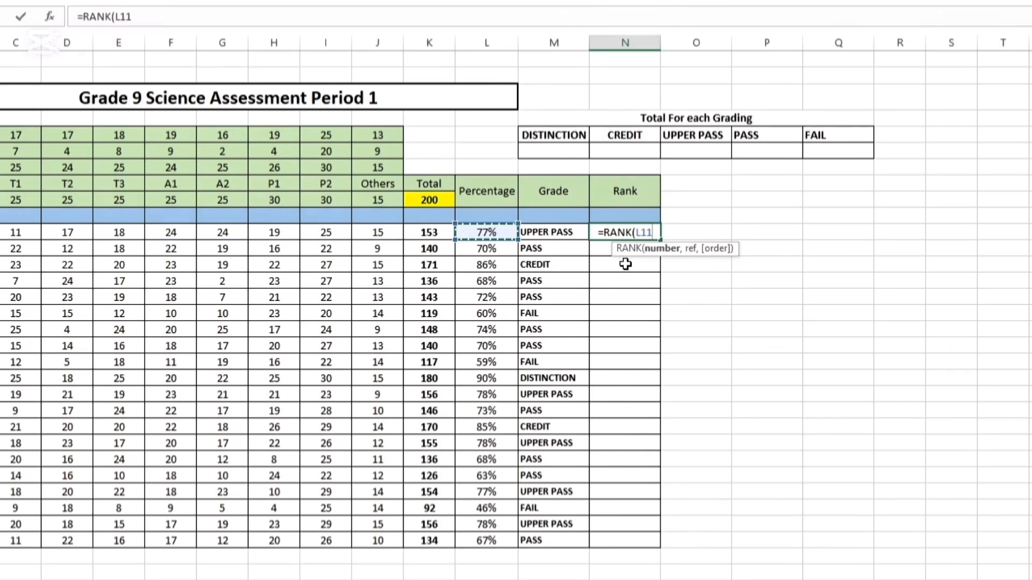
type(",")
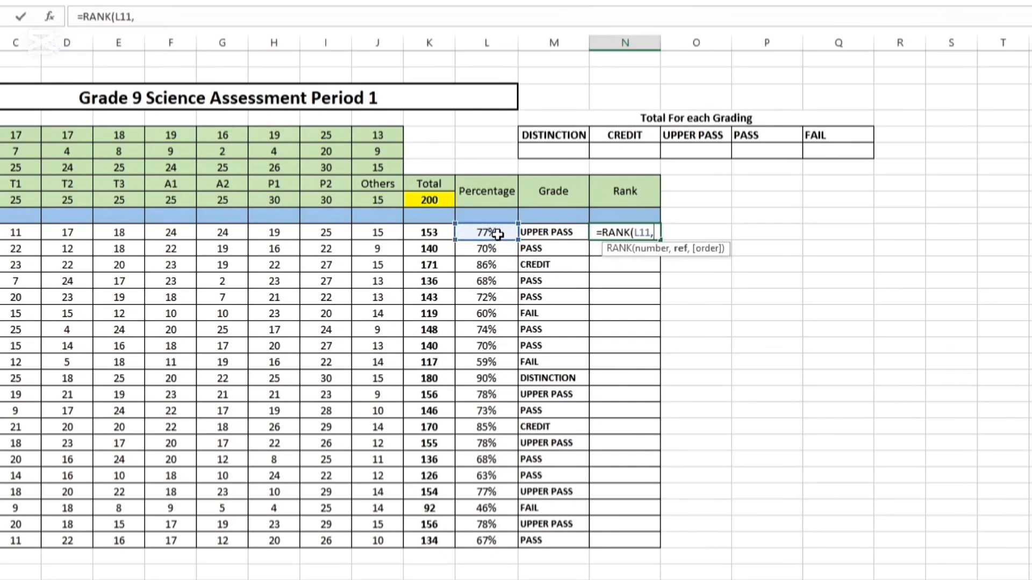
left_click_drag(497, 234, 494, 539)
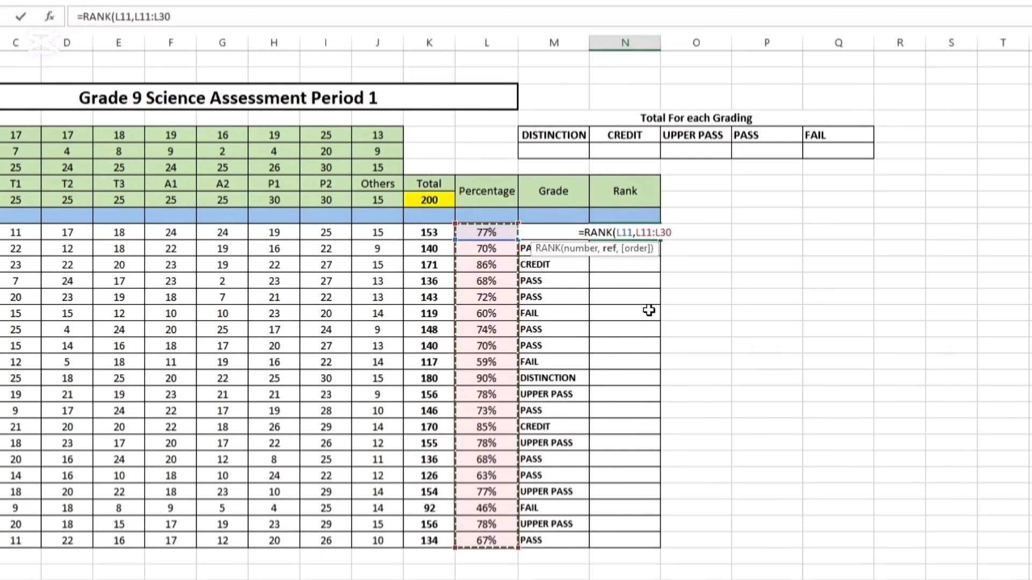
Make the RANK reference range in the N11 formula absolute as $L$11:$L$30
left_click(634, 232)
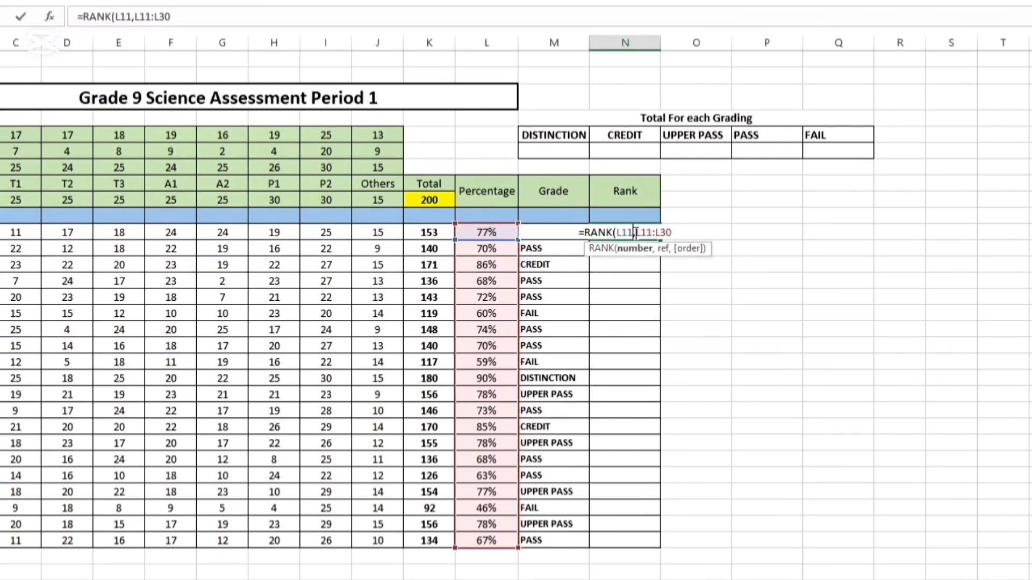
left_click(638, 232)
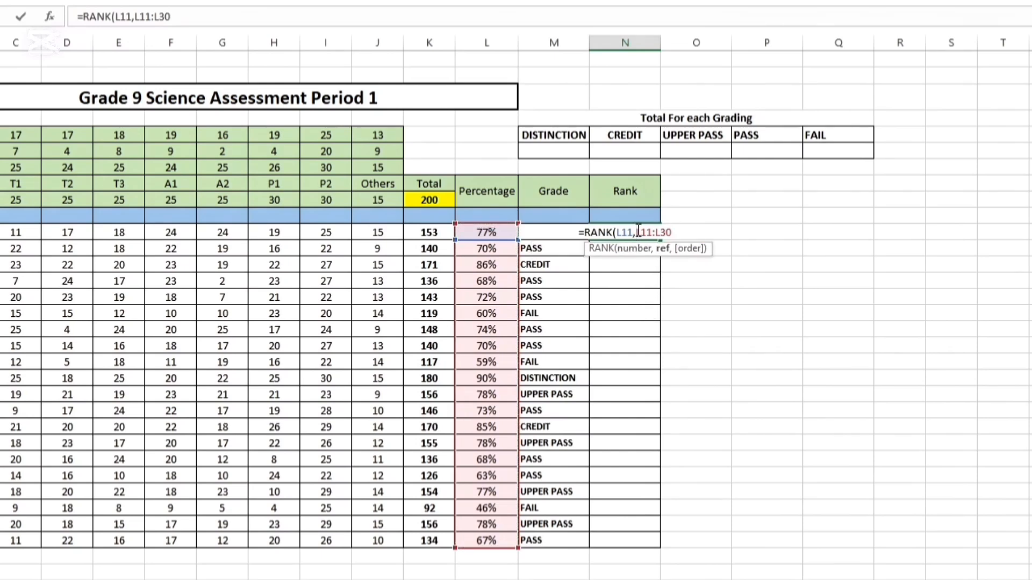
type("$L")
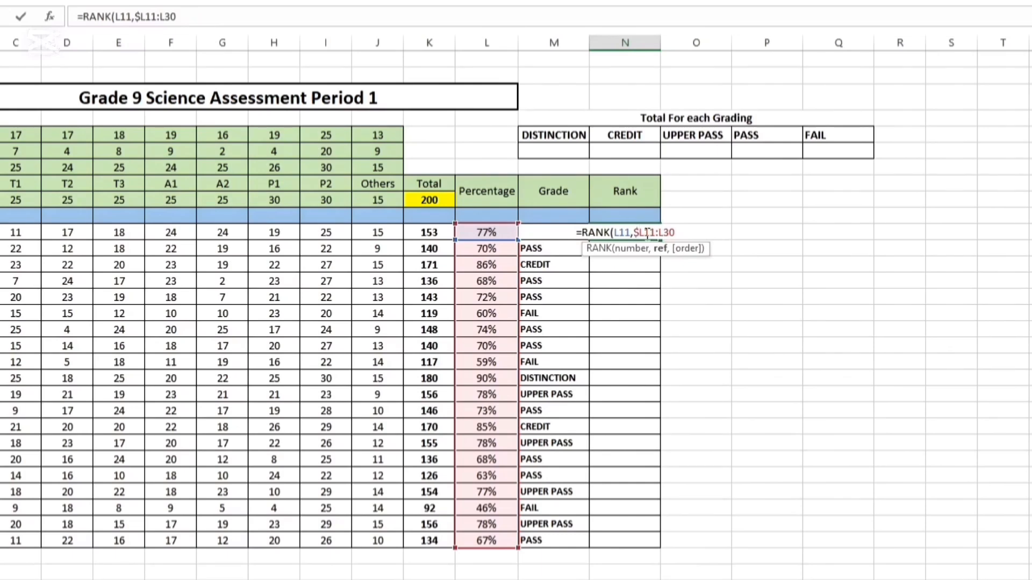
type("$11:")
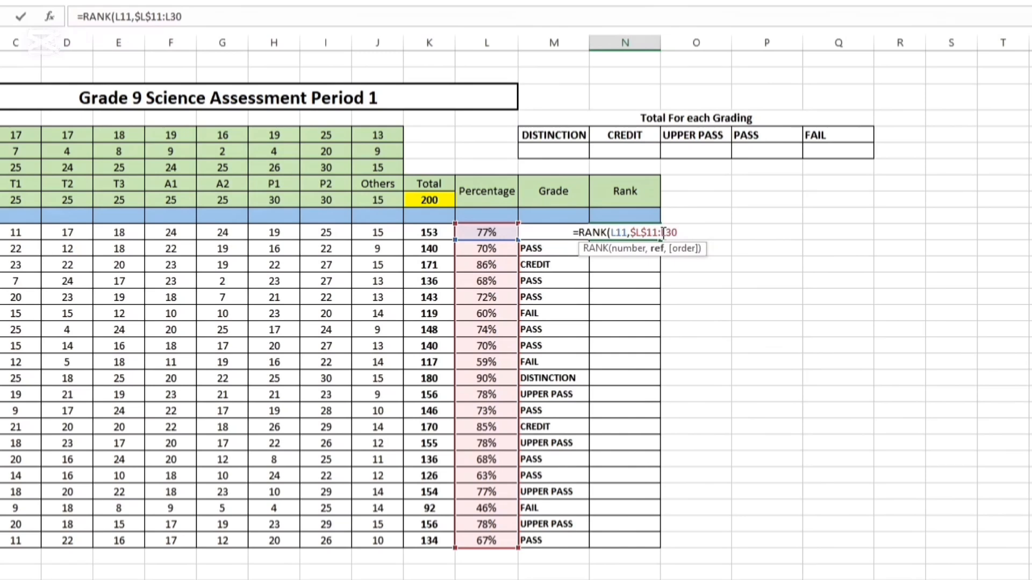
type("$L")
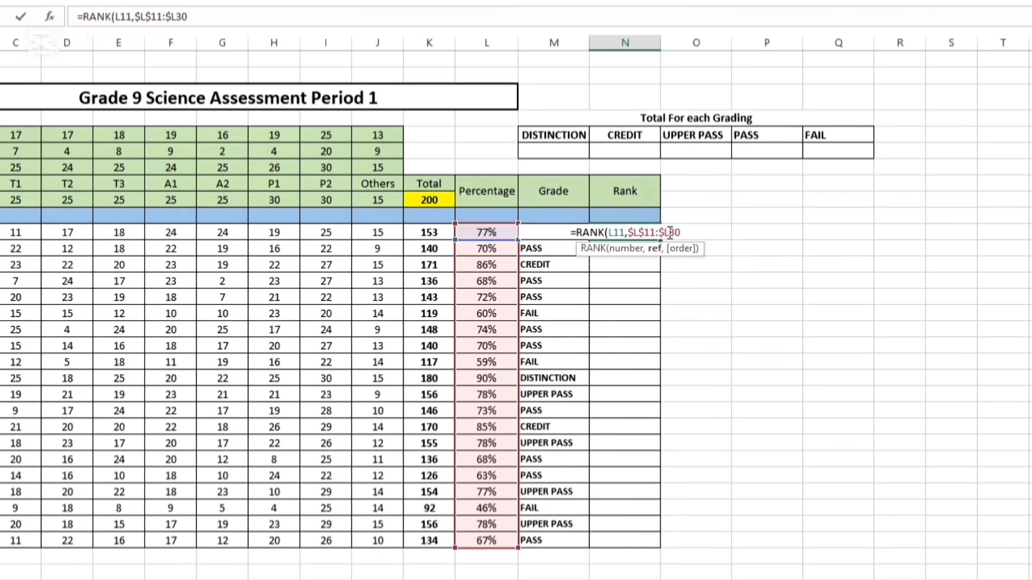
type("$30")
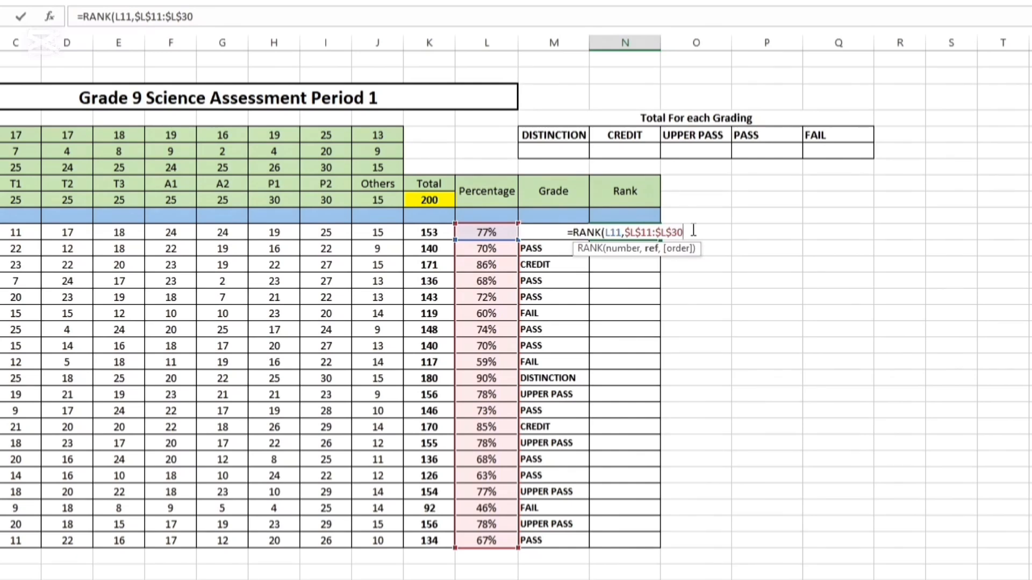
type(",")
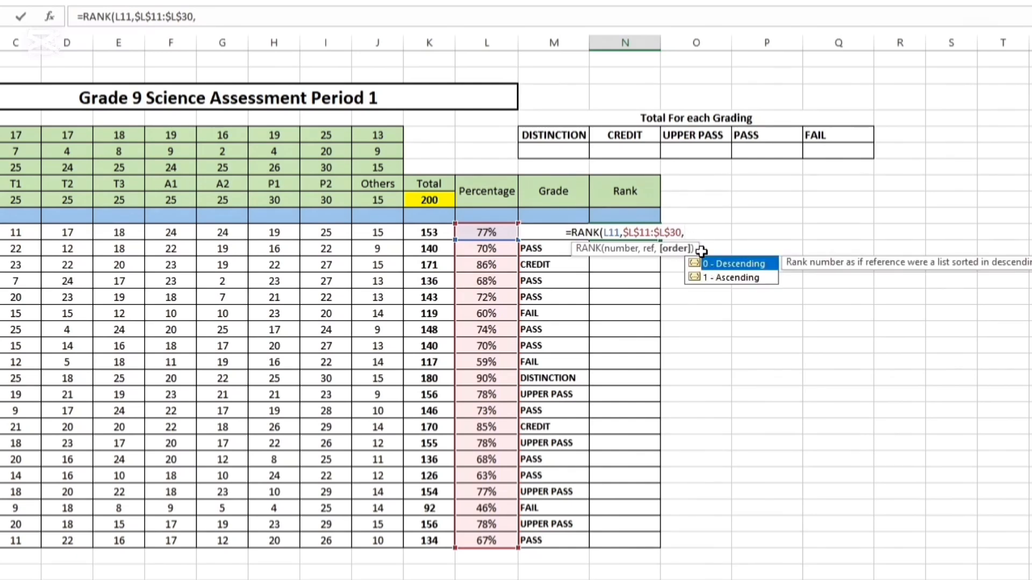
type("0")
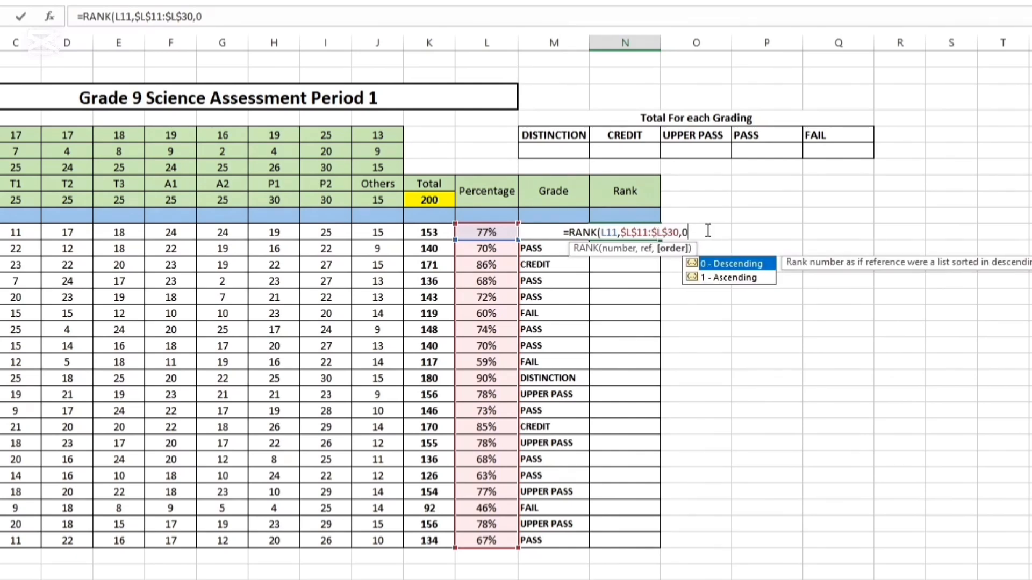
type(")")
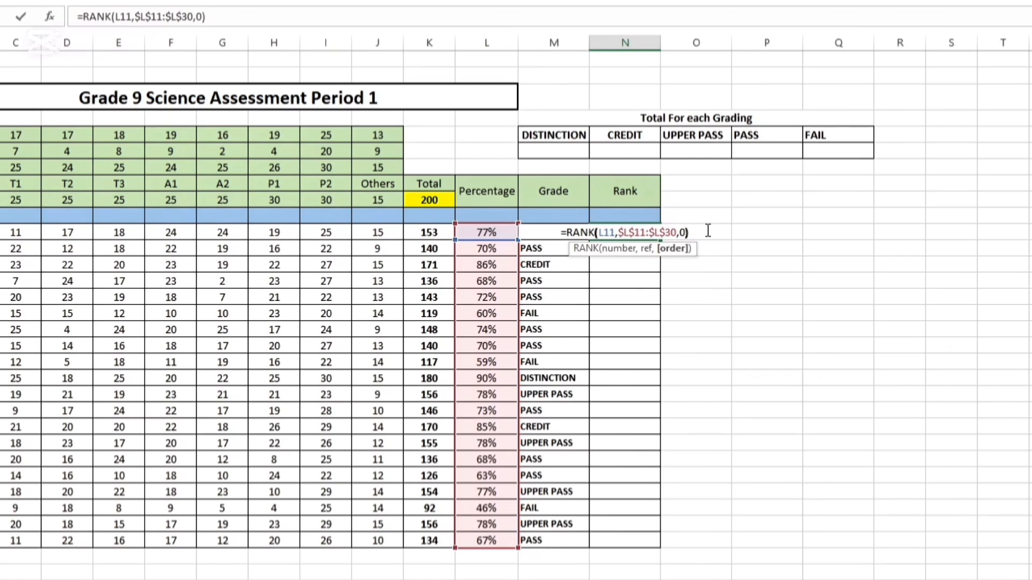
Finish the N11 RANK formula with order 0 for descending and copy it down the Rank column through N30
key("Return")
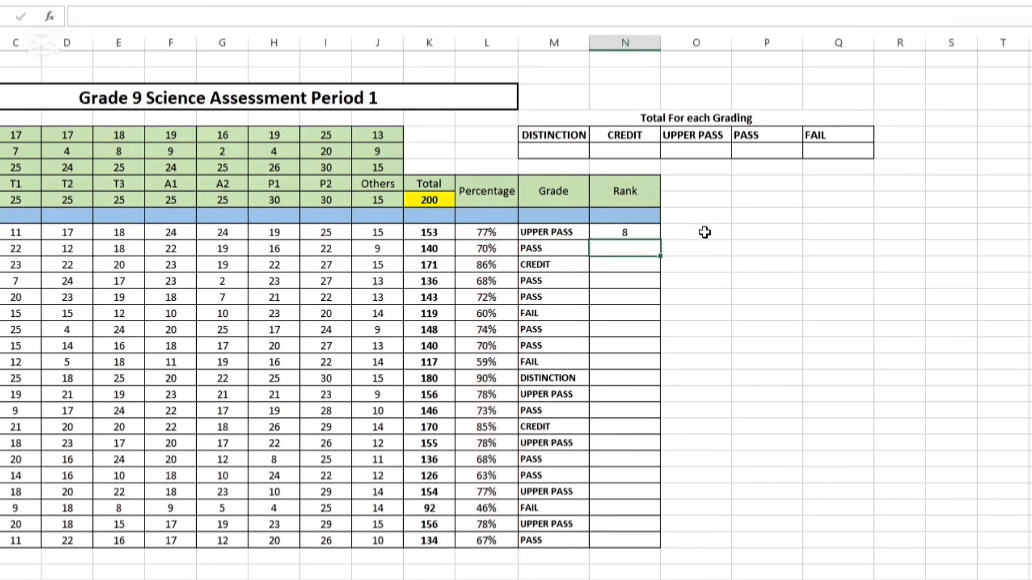
left_click(652, 236)
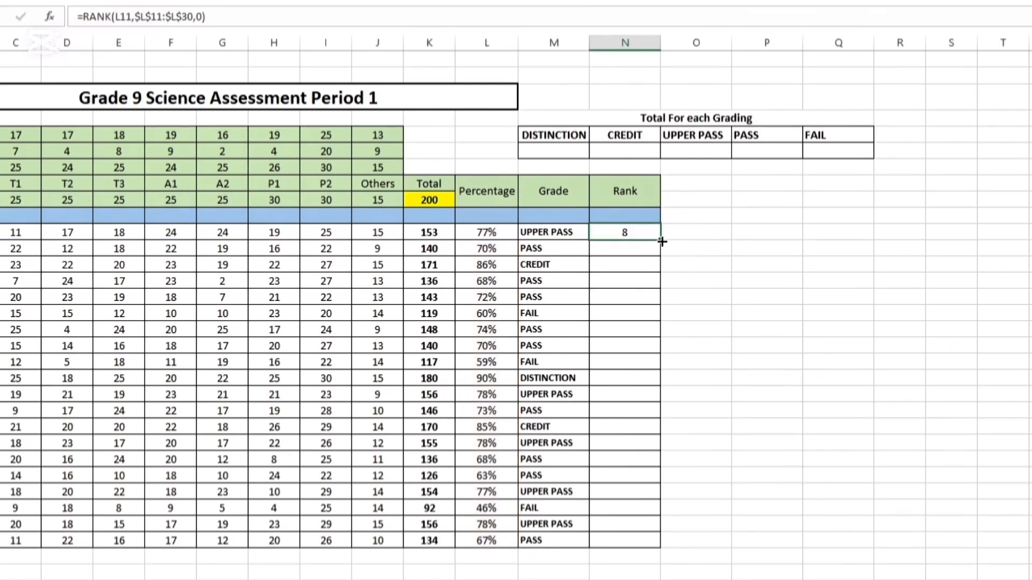
left_click_drag(660, 239, 645, 542)
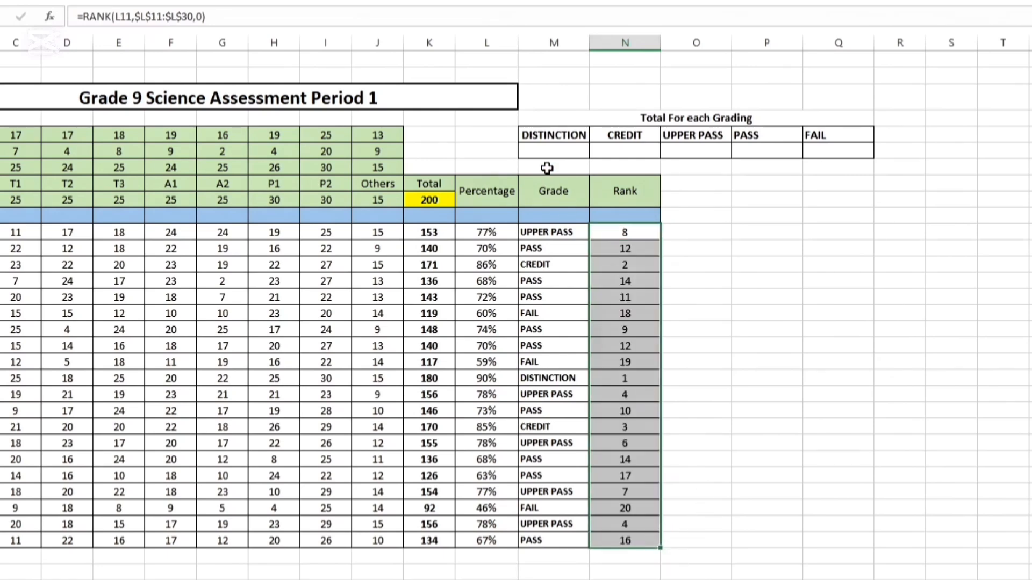
Start a COUNTIF formula in M6, below the DISTINCTION heading, with M11:M30 as its range
left_click(547, 149)
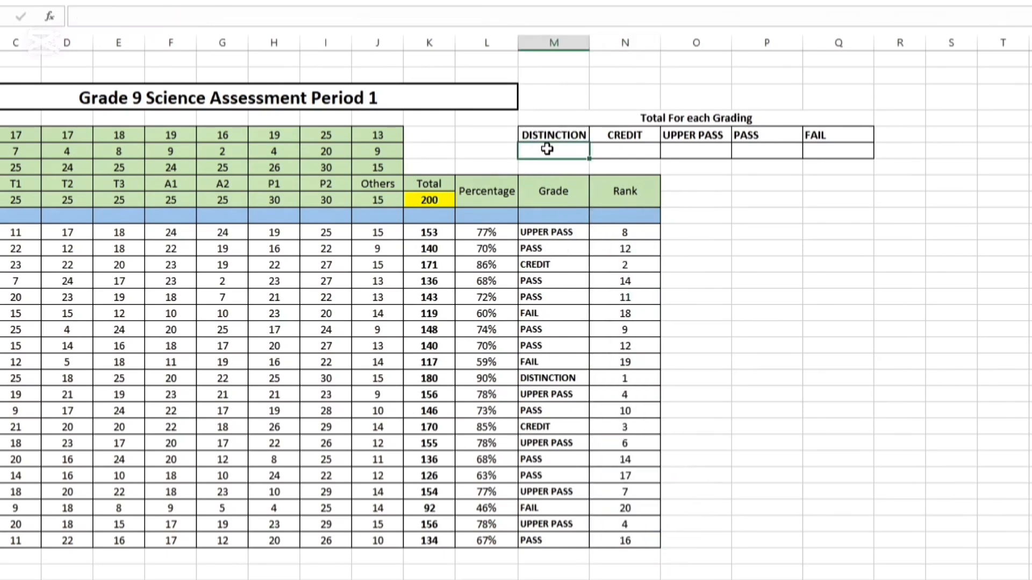
type("=coun")
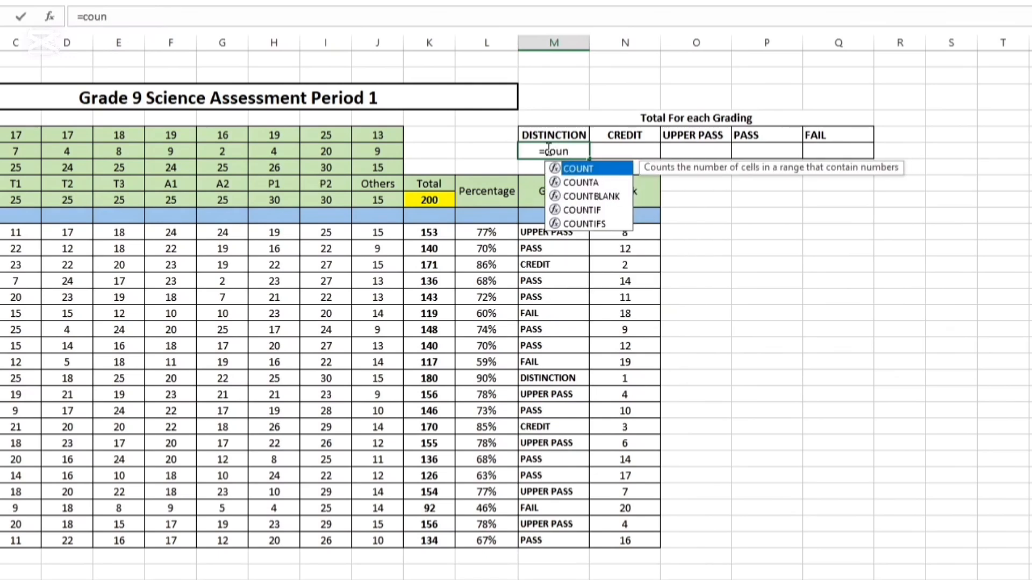
double_click(583, 210)
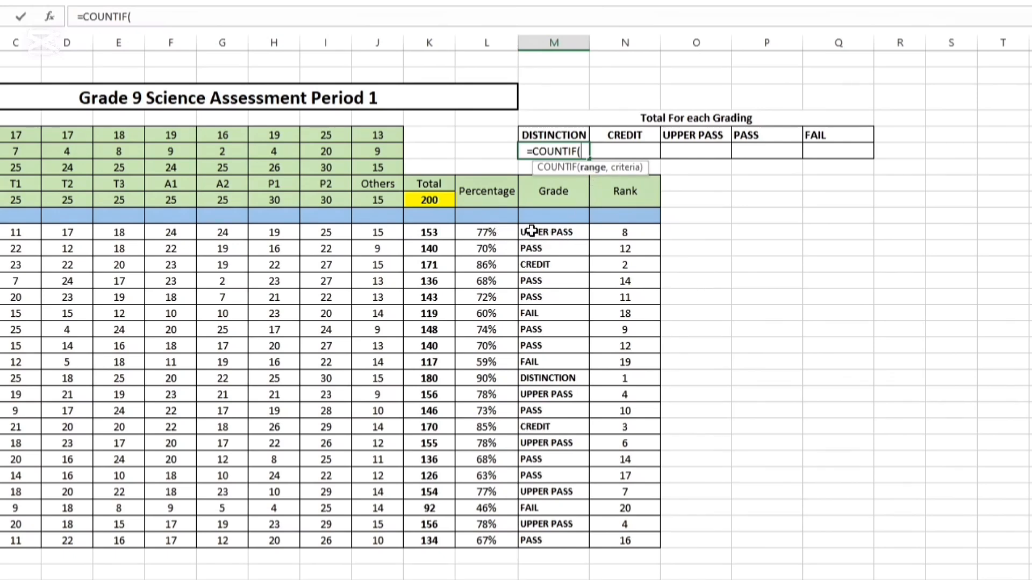
left_click_drag(531, 231, 540, 540)
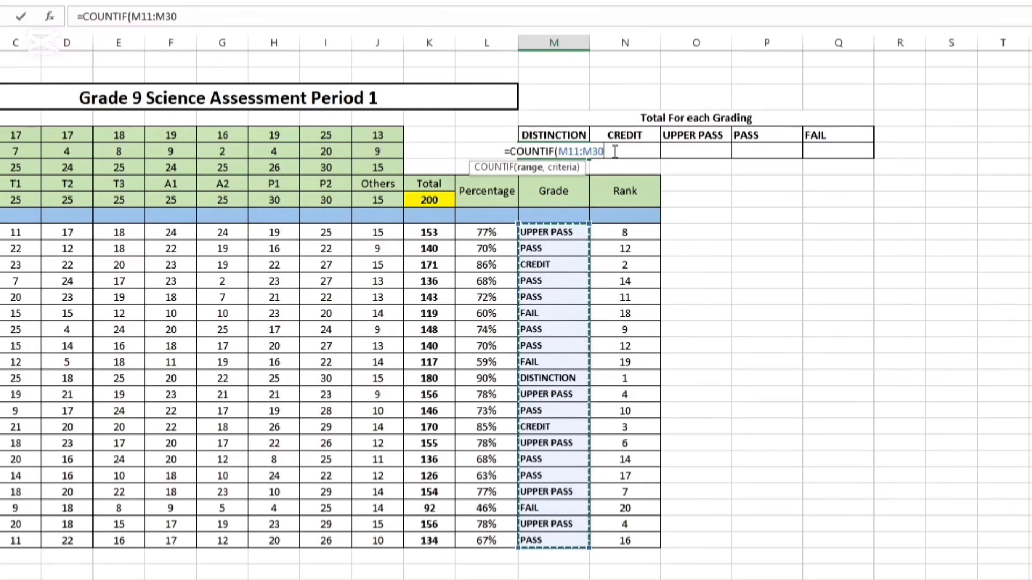
Make the COUNTIF range in the M6 formula absolute as $M$11:$M$30
left_click(560, 152)
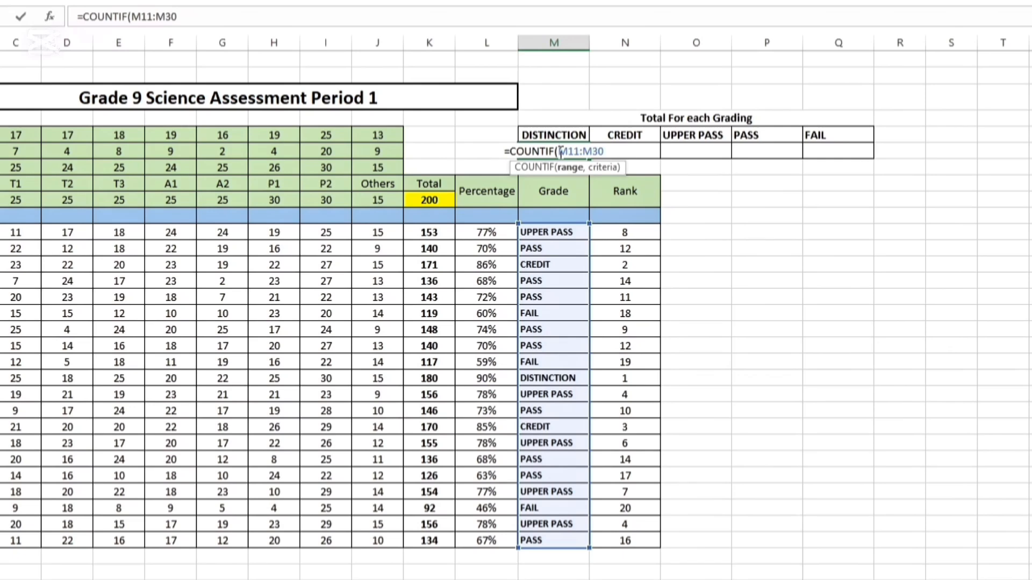
type("$M")
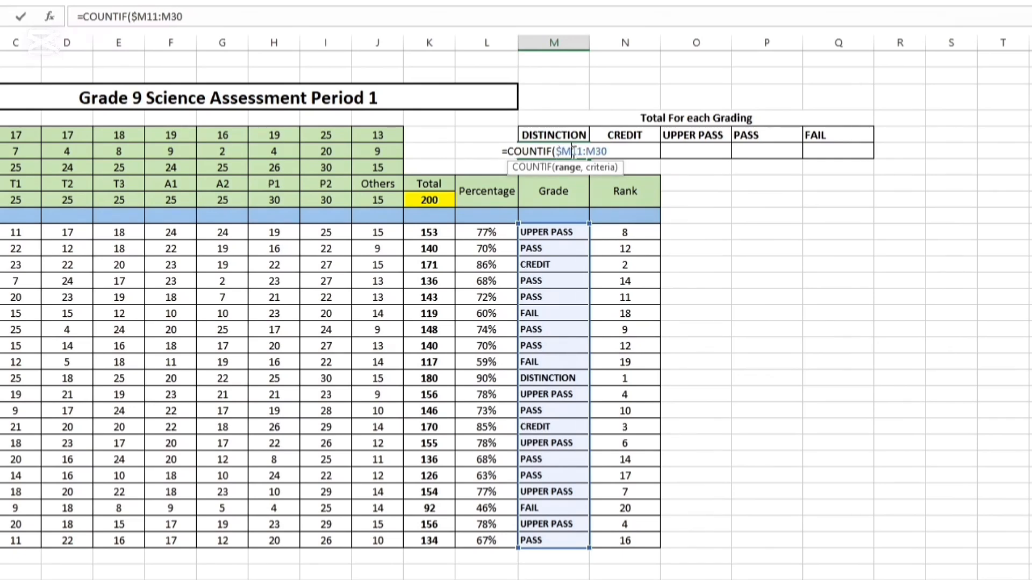
type("$11:")
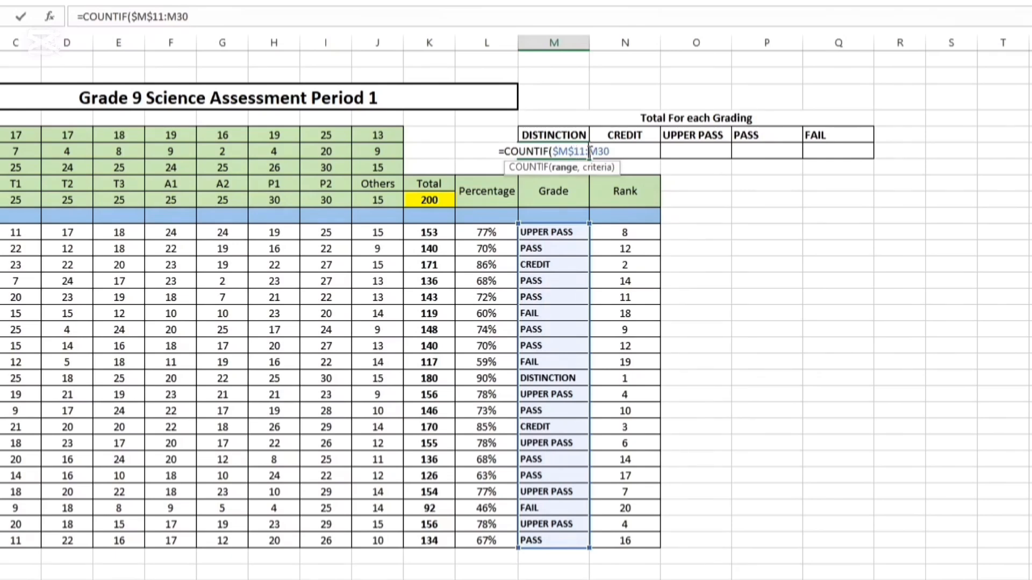
type("$")
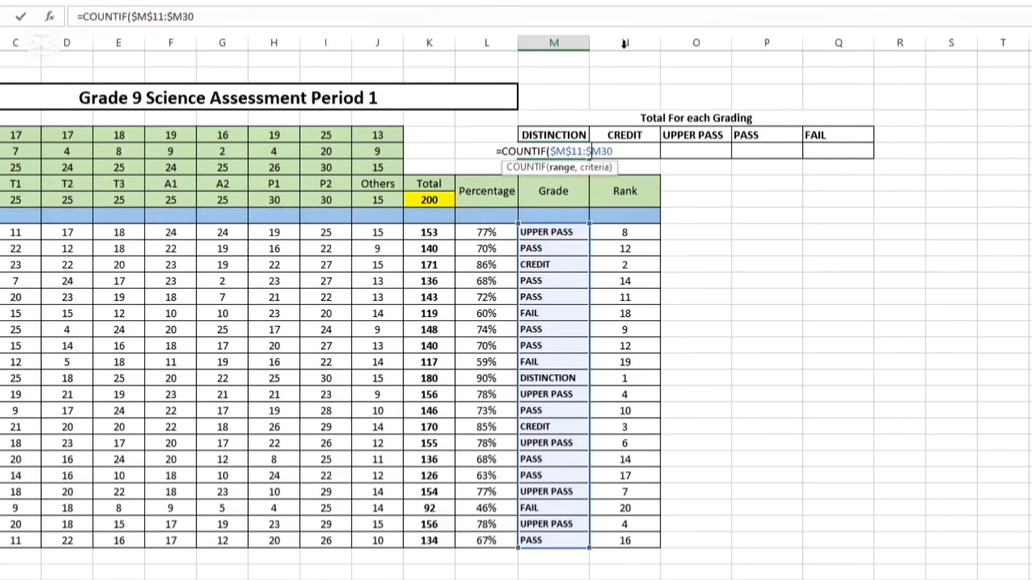
left_click(602, 152)
type("$30")
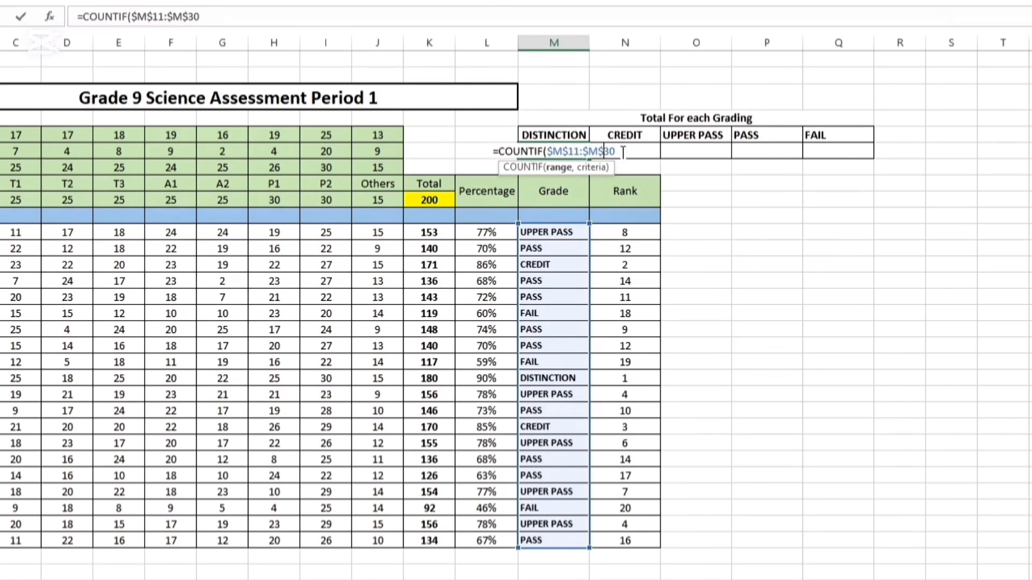
type(",")
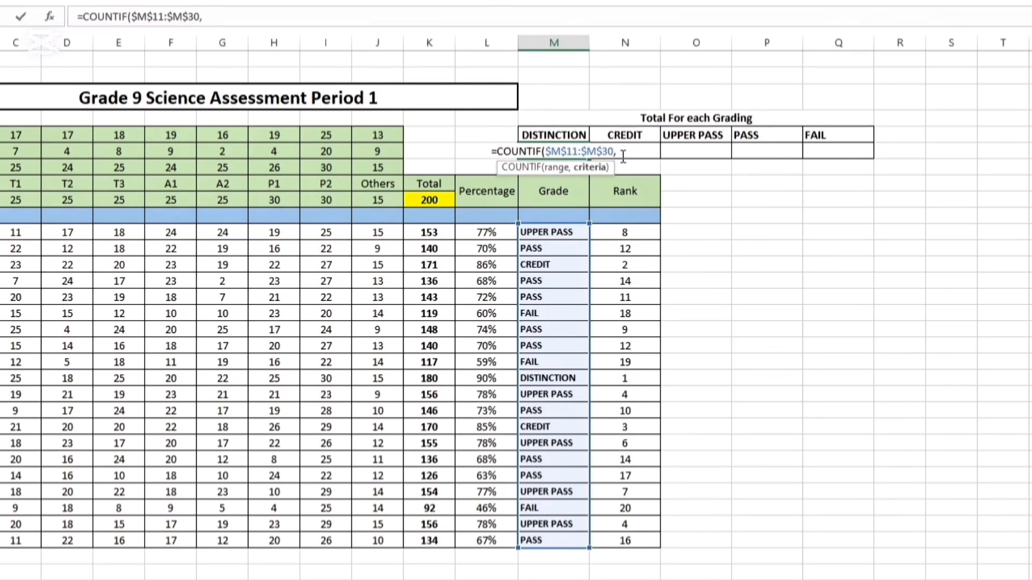
Complete the M6 COUNTIF formula using the DISTINCTION heading in M5 as the criteria
left_click(563, 135)
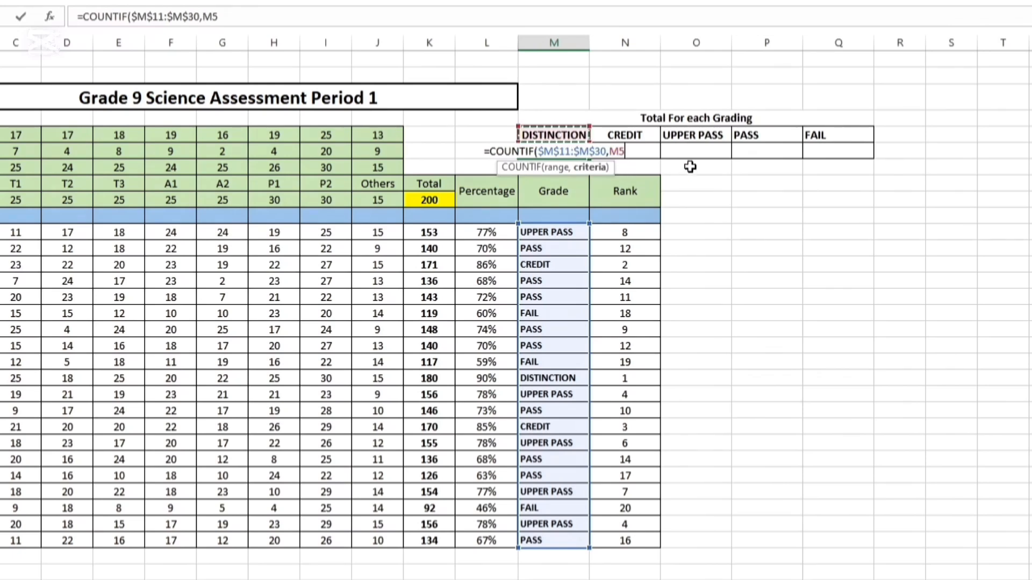
type(")")
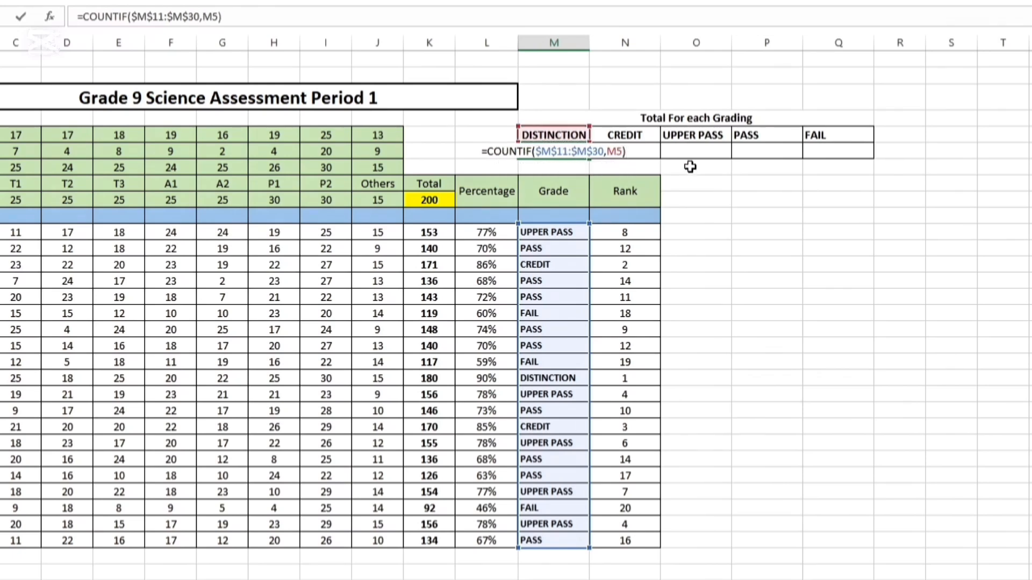
key("Return")
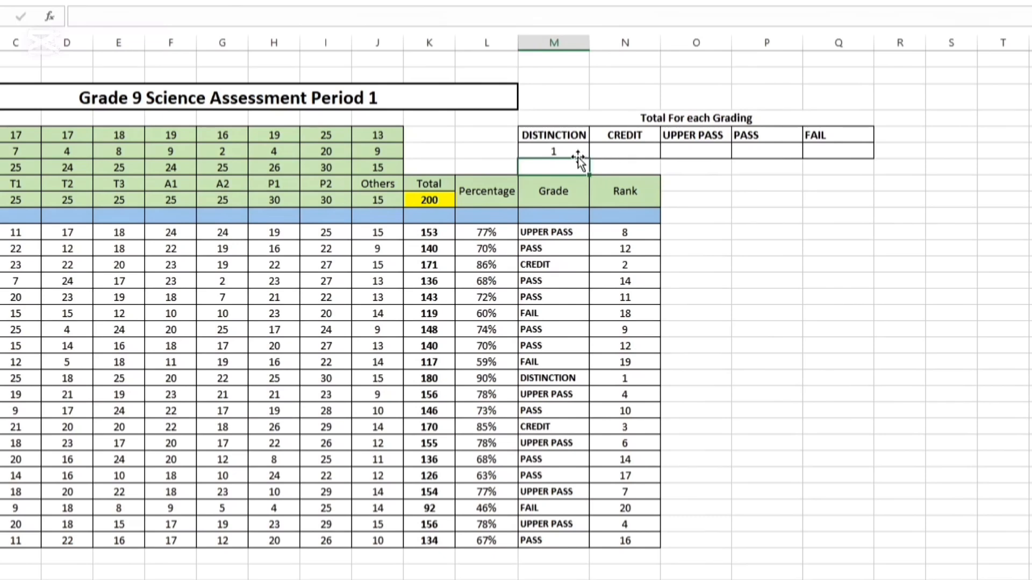
Copy the COUNTIF formula from M6 across the CREDIT, UPPER PASS, PASS and FAIL cells through Q6
left_click(568, 151)
left_click_drag(590, 158, 841, 159)
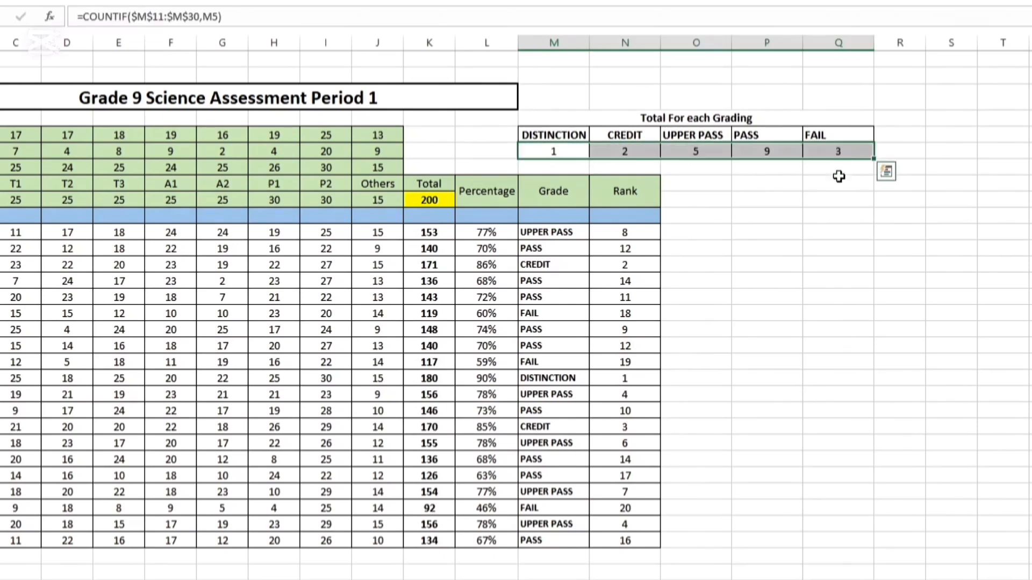
left_click(831, 214)
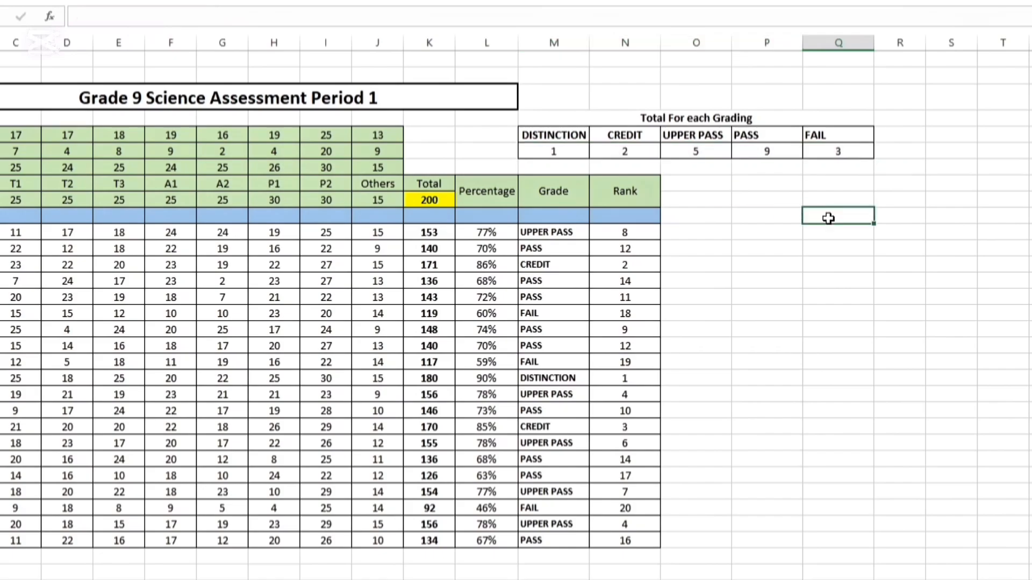